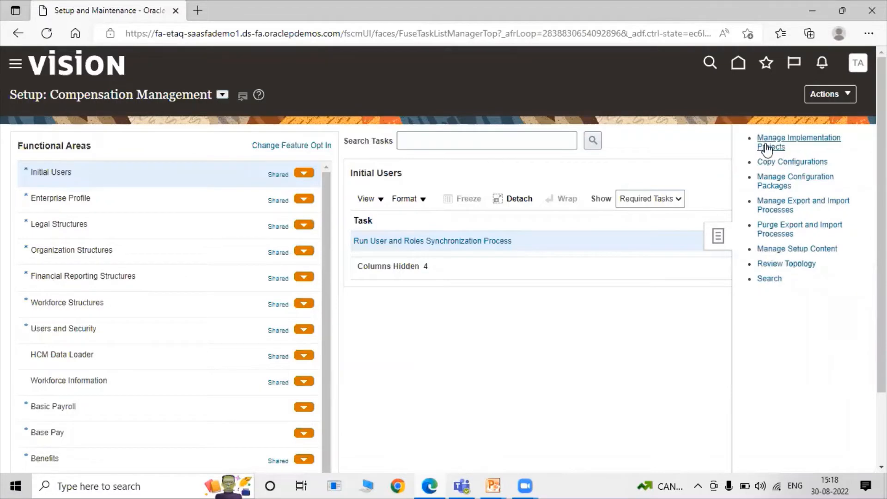
Step: Open the TATA Implemetation Project from the implementation projects and search its tasks for Manage Business Unit
click(765, 144)
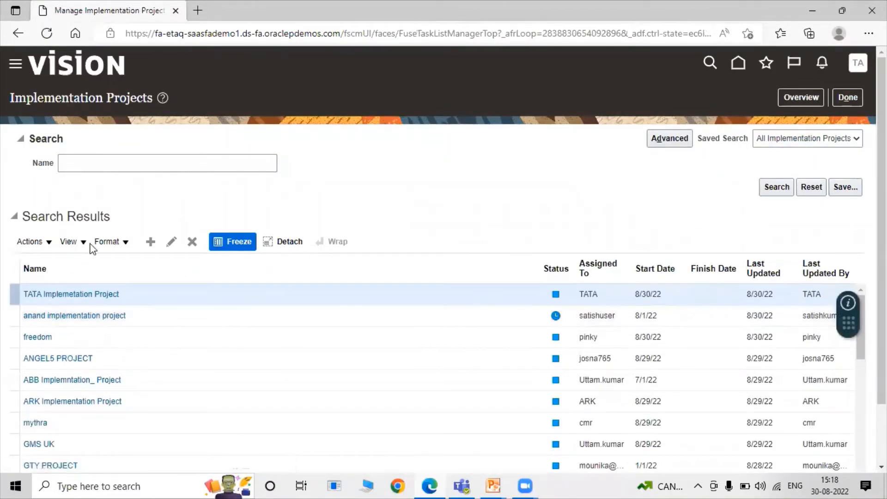
click(86, 294)
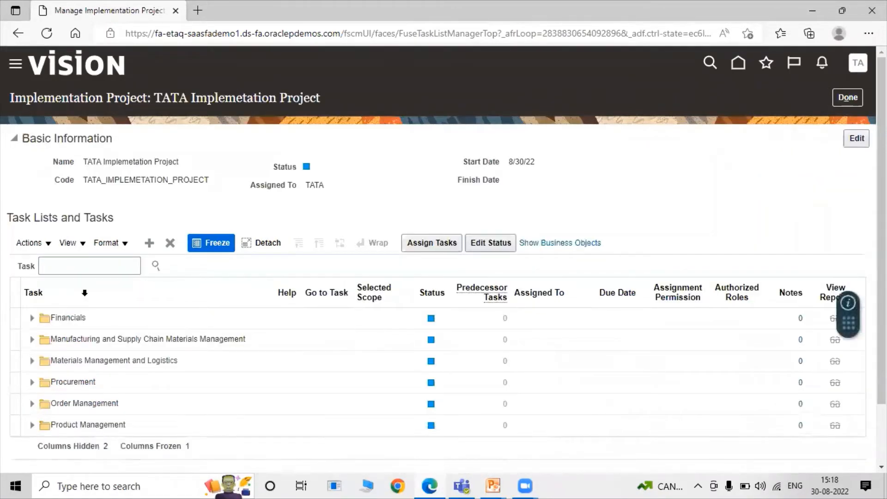
click(66, 270)
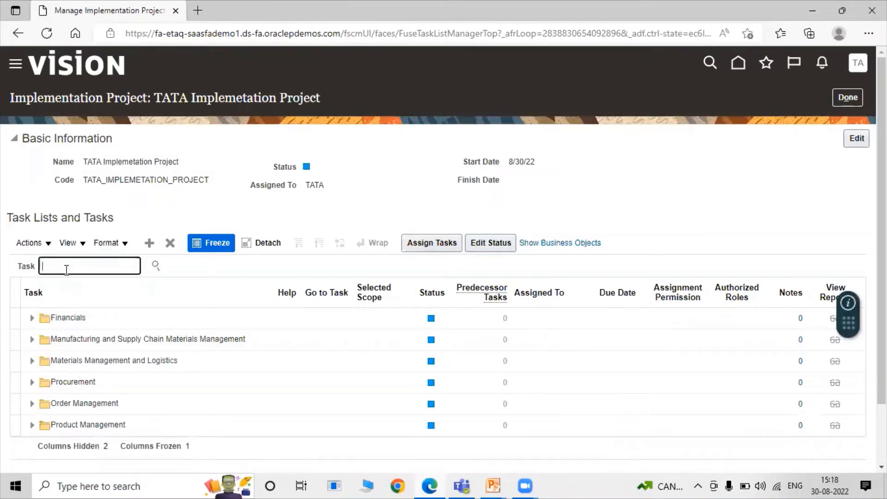
text(Manage Business Unit)
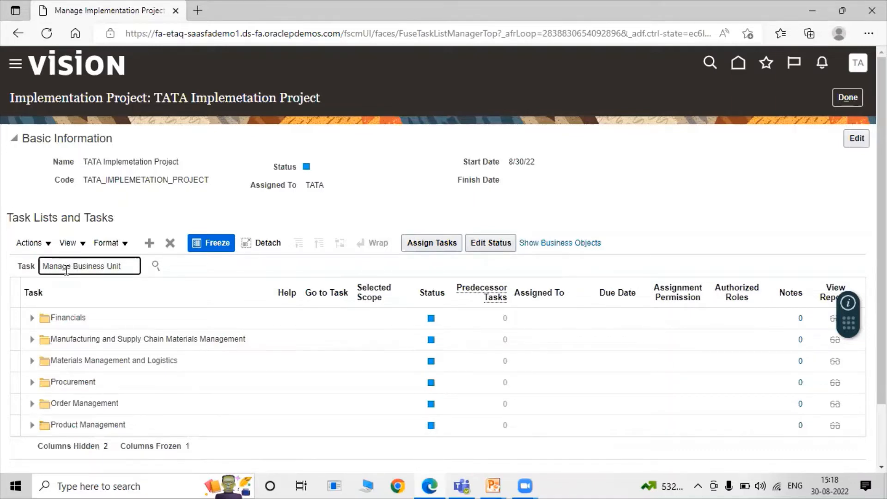
key(Return)
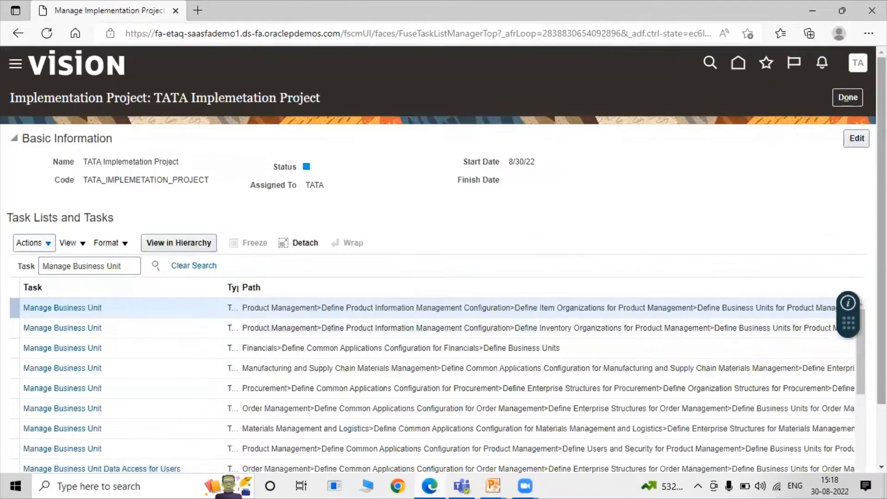
Step: Go to the Procurement Manage Business Unit task, view the blank Create Business Unit form, and cancel it
scroll(93, 323, down, 2)
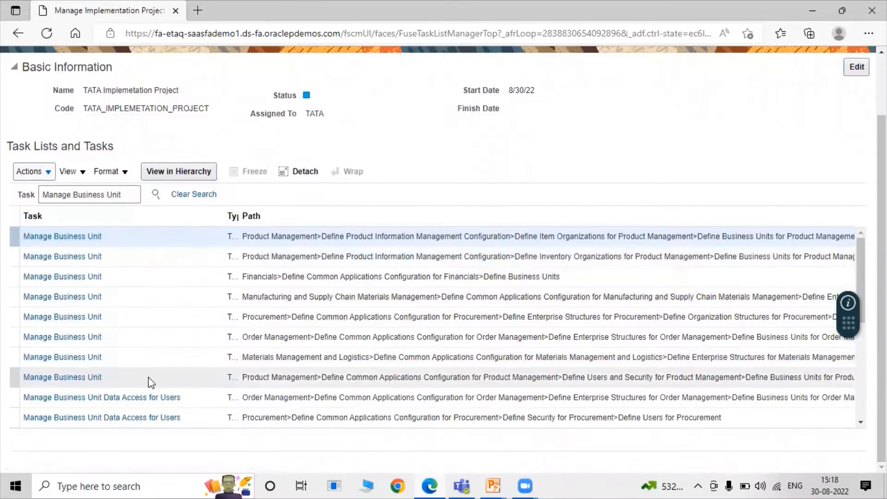
click(90, 318)
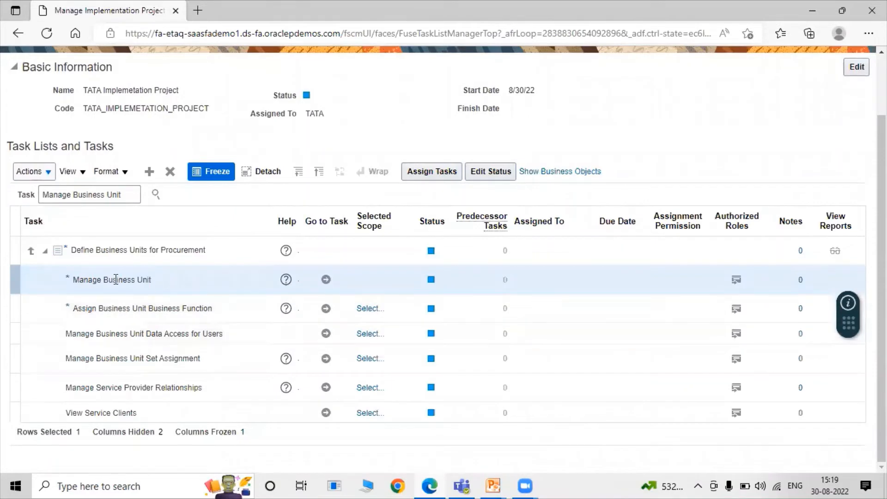
click(109, 277)
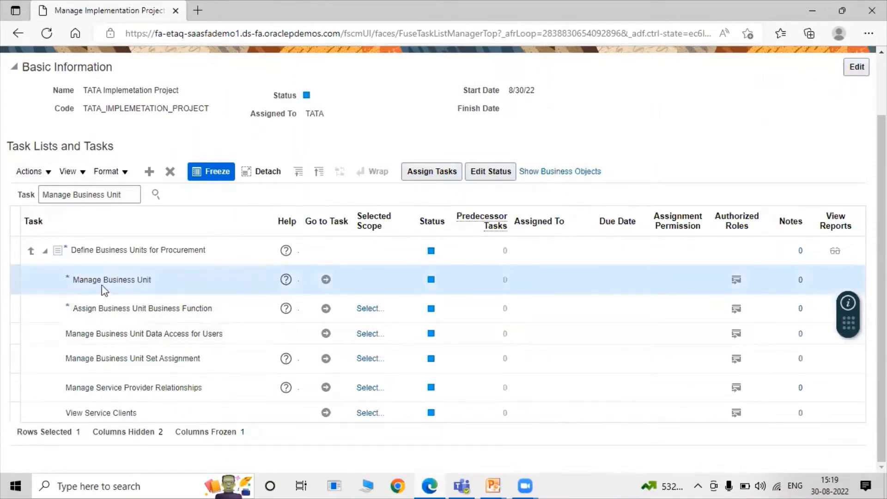
click(326, 280)
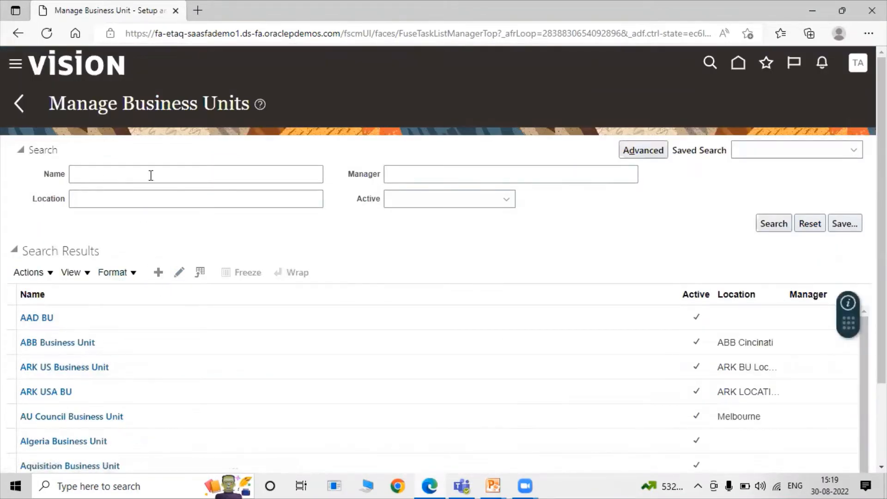
click(157, 277)
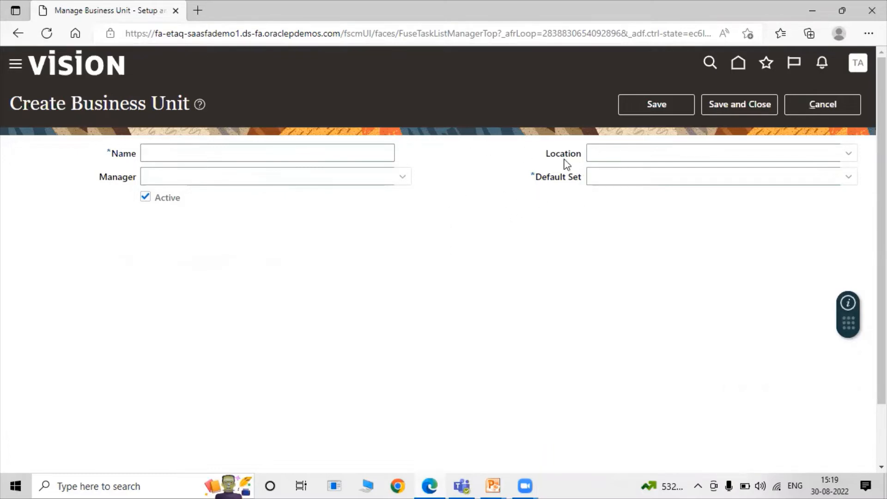
click(804, 104)
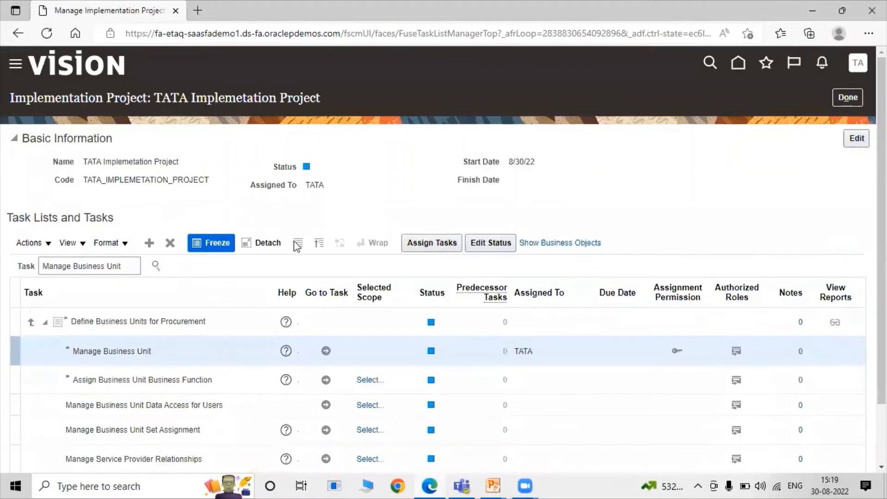
Step: Search the project tasks for Manage Locations and go to that task under Define Enterprise for Procurement
drag(137, 267, 2, 284)
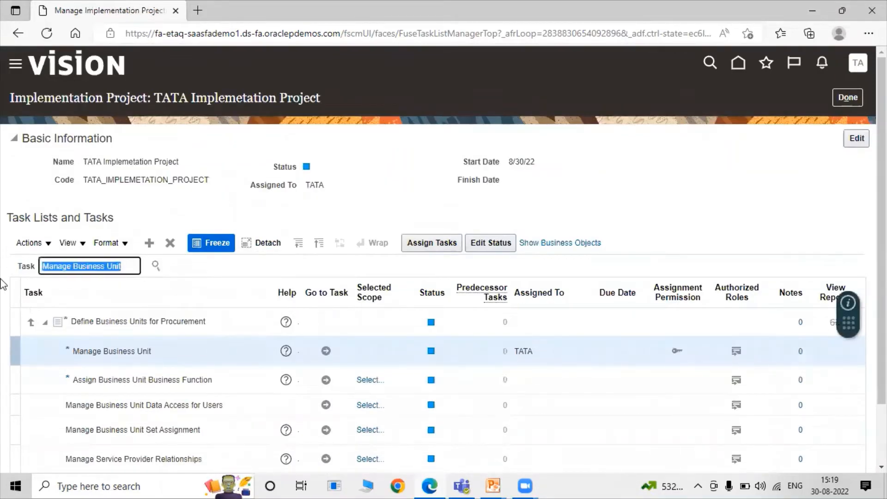
drag(131, 267, 75, 272)
text(Locations)
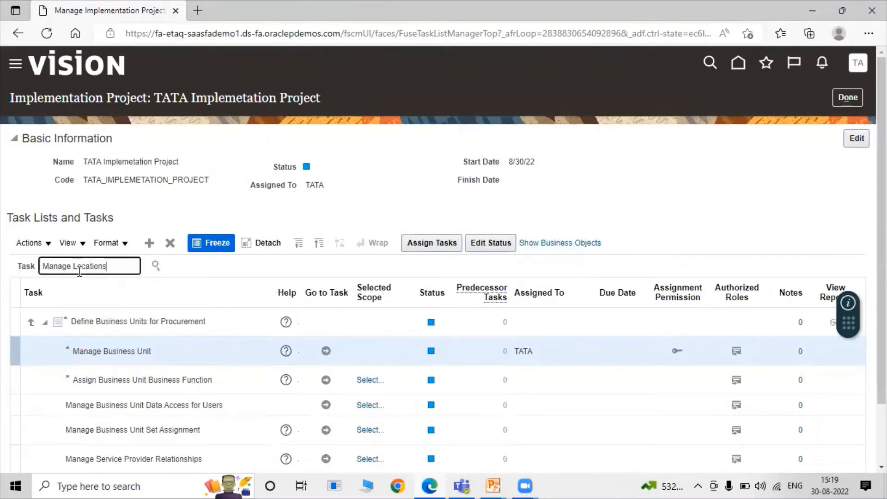
key(Return)
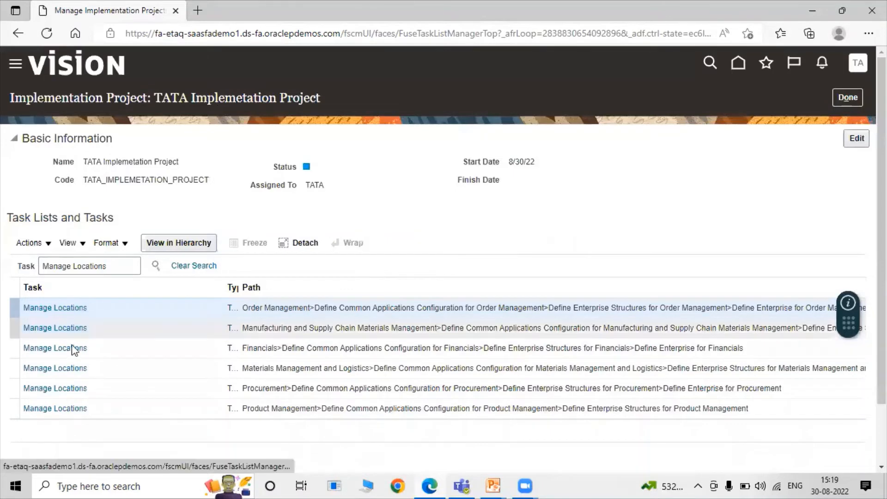
click(70, 388)
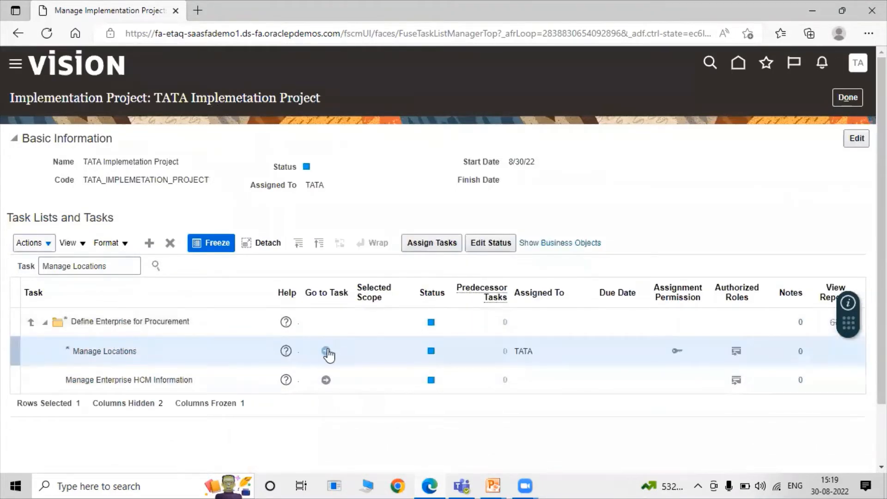
click(326, 351)
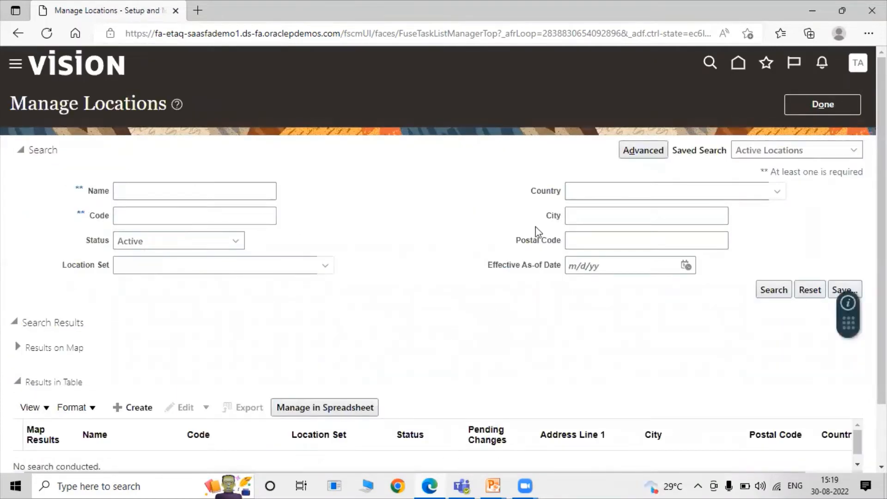
Step: Start creating a new location from the Manage Locations page
scroll(371, 283, down, 2)
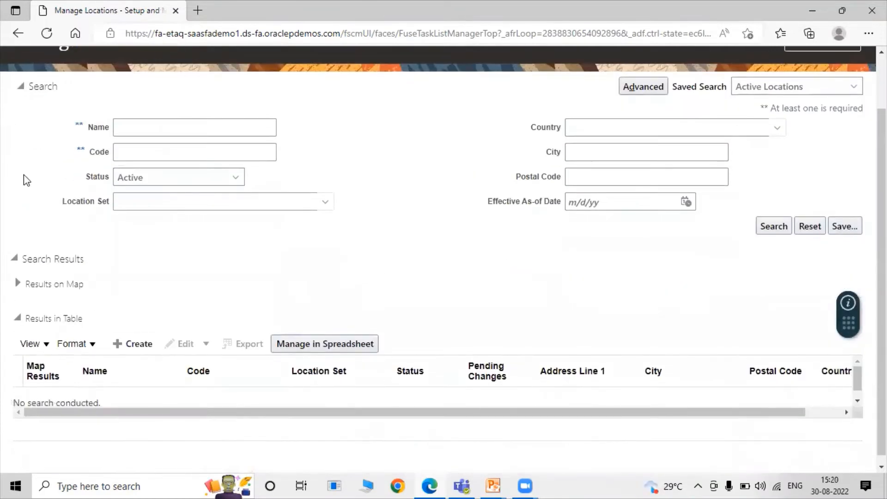
click(136, 344)
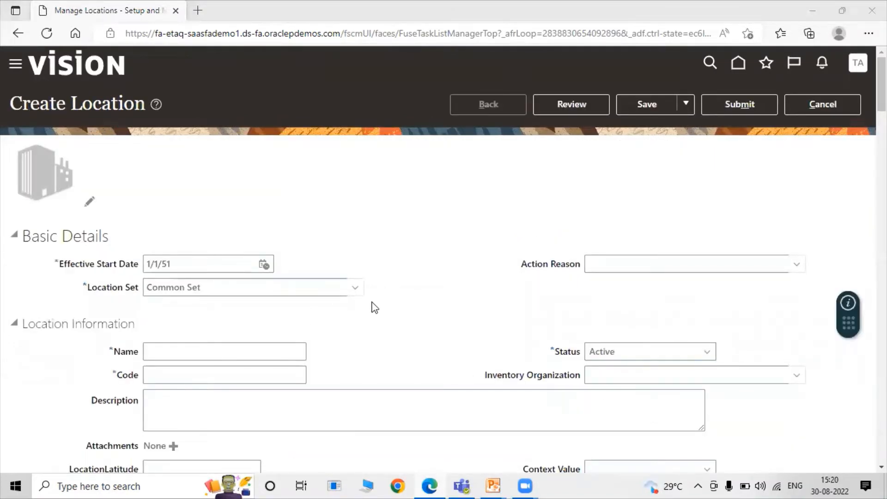
scroll(215, 331, down, 3)
scroll(281, 268, up, 3)
scroll(323, 333, down, 1)
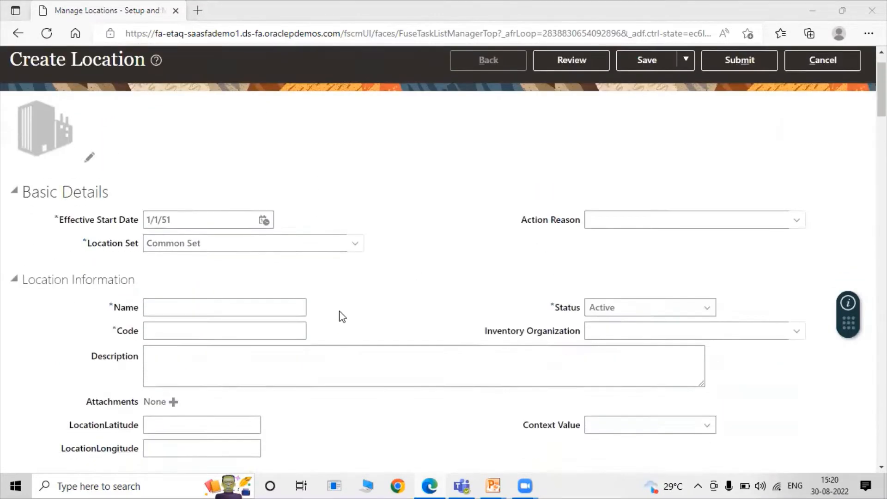
Step: Enter TATA Newyork Location as both the name and the code of the new location
click(175, 286)
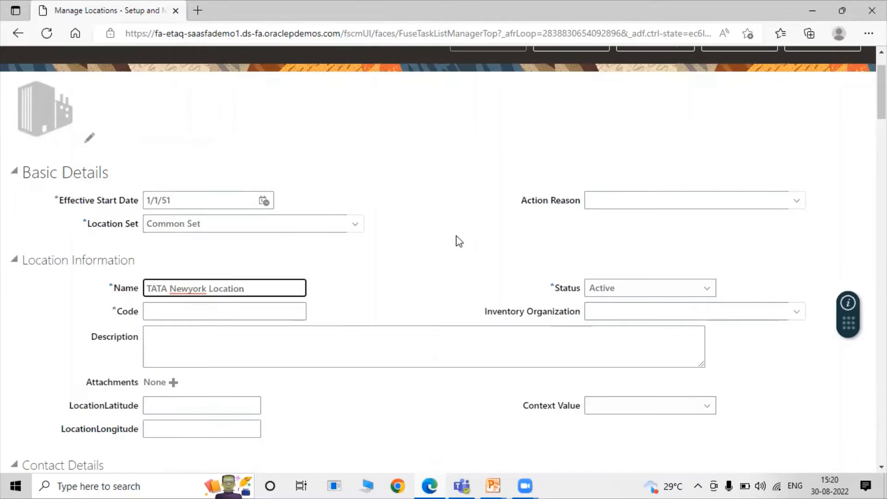
click(456, 276)
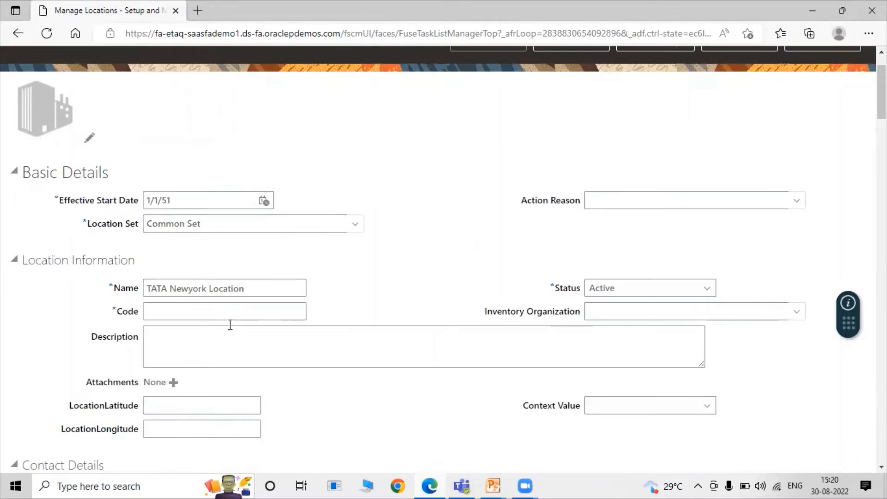
drag(273, 285, 28, 293)
key(ctrl+c)
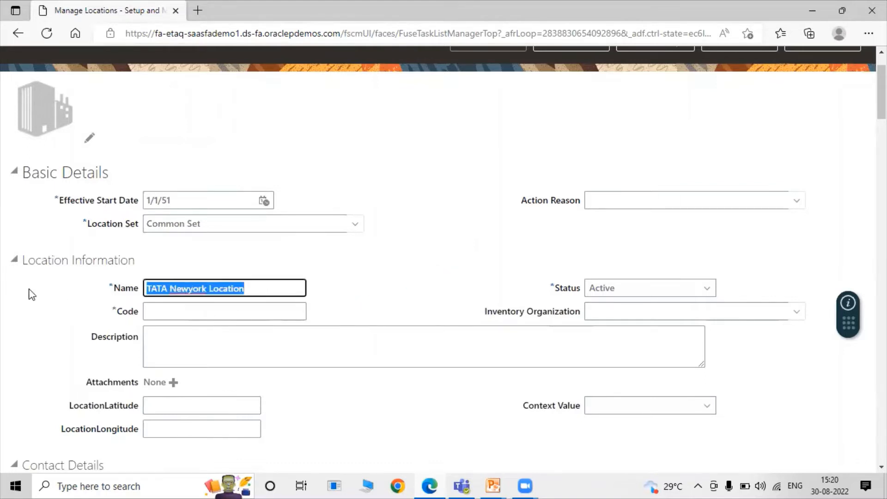
click(234, 316)
key(ctrl+v)
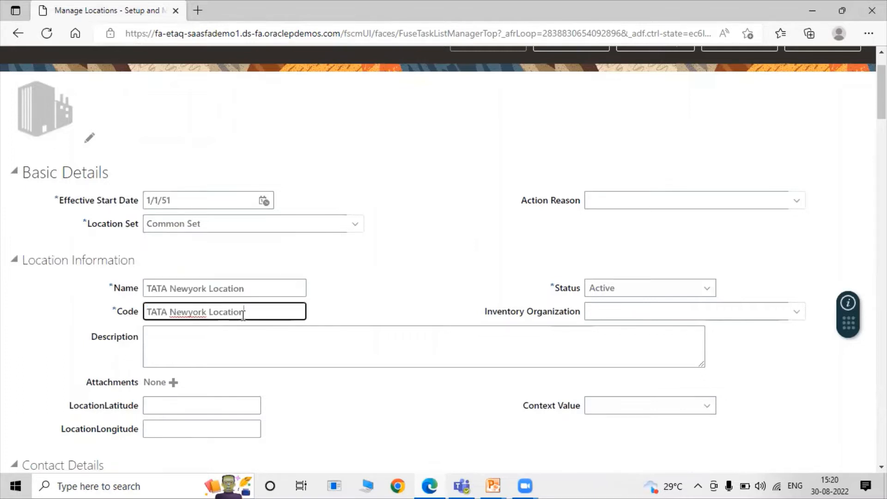
click(351, 313)
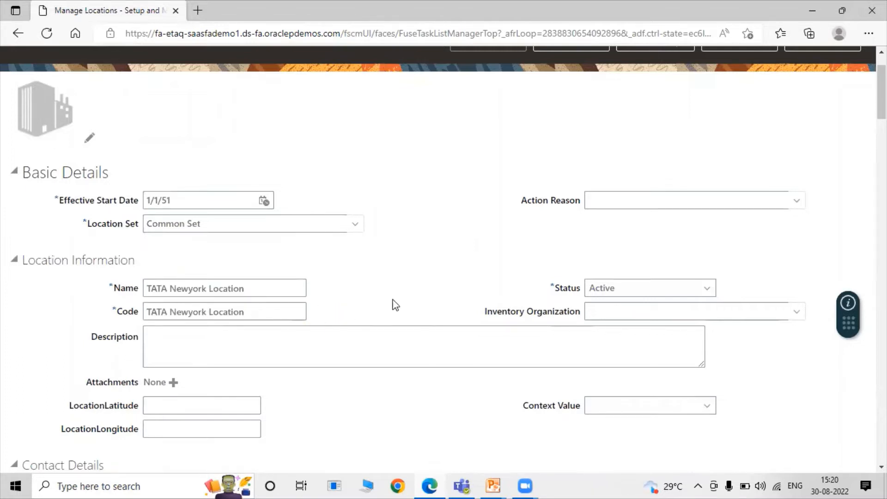
Step: Fill in Address Line 1 of the location's main address with the street address
scroll(413, 309, down, 2)
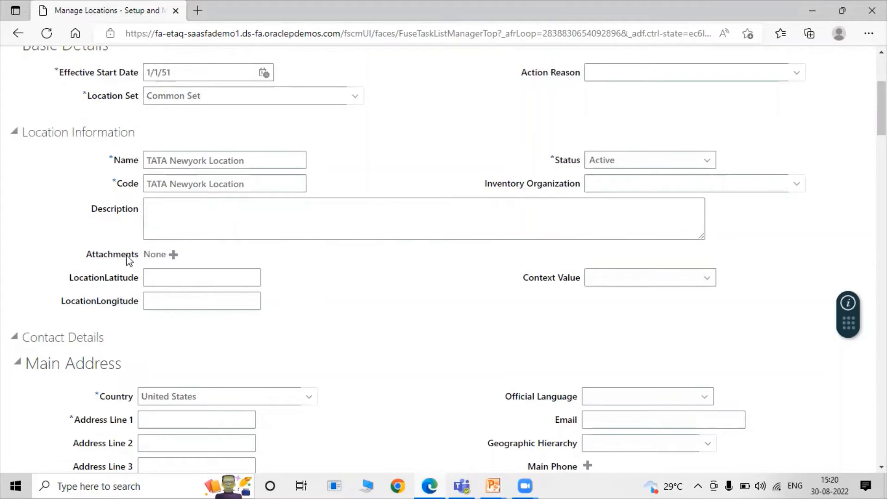
scroll(340, 359, down, 1)
scroll(342, 339, down, 2)
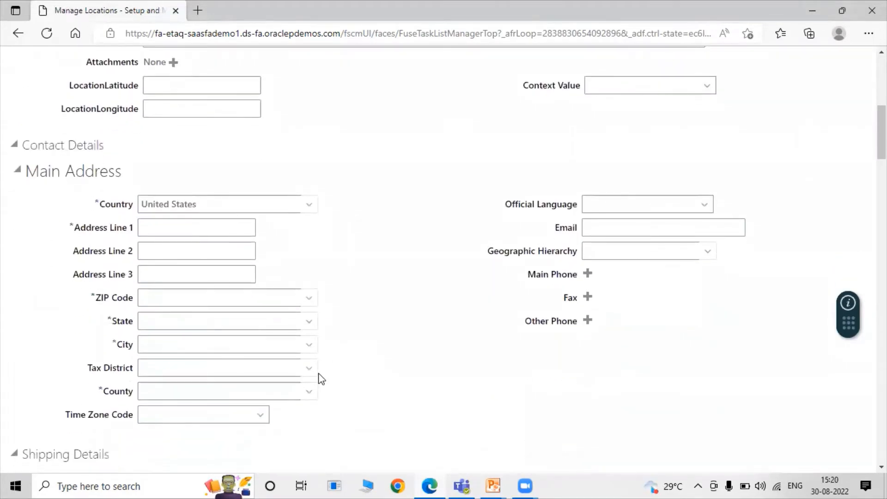
click(209, 227)
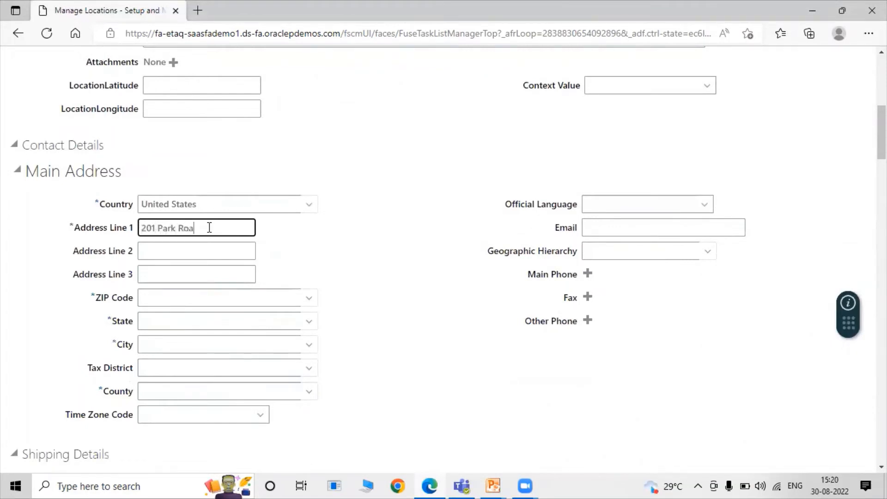
click(382, 276)
scroll(371, 285, down, 1)
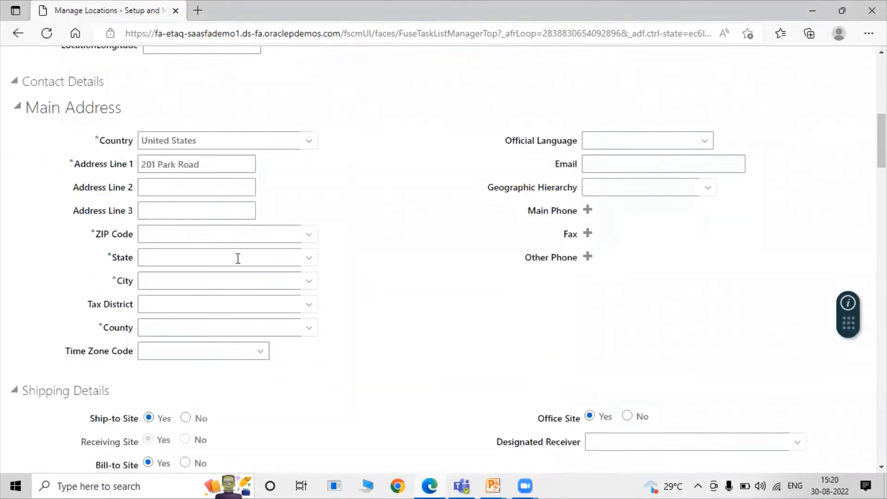
Step: Search for ZIP code 10000 and select its New York, NY entry for the main address
click(310, 236)
click(139, 274)
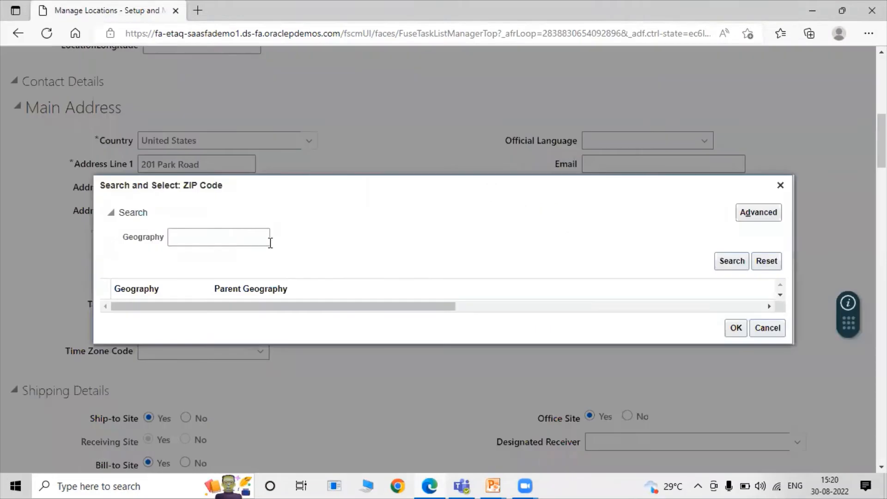
click(208, 237)
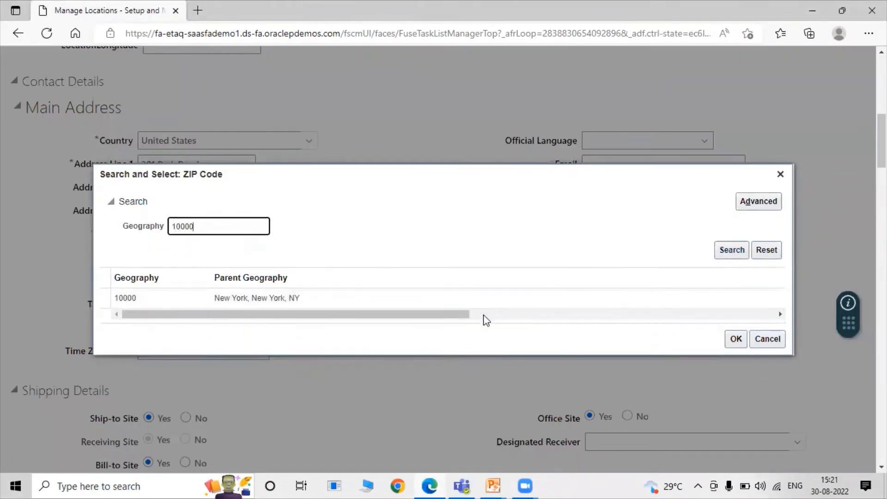
click(483, 304)
click(742, 339)
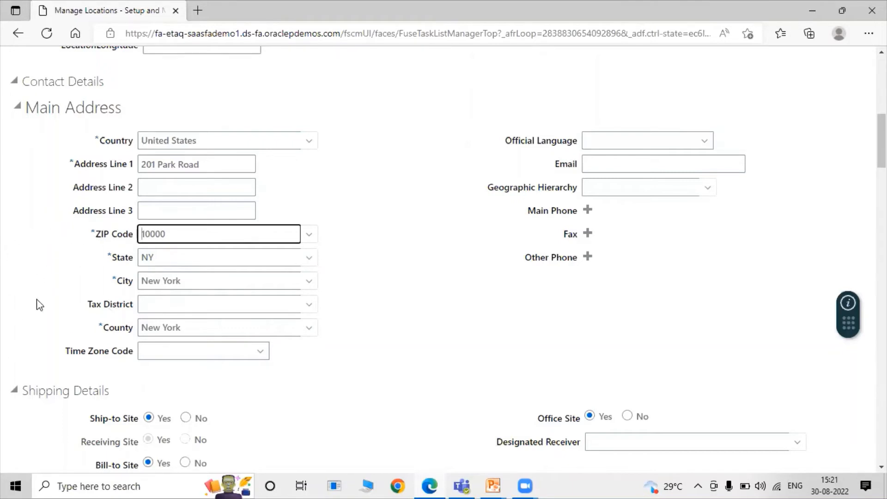
scroll(390, 278, down, 1)
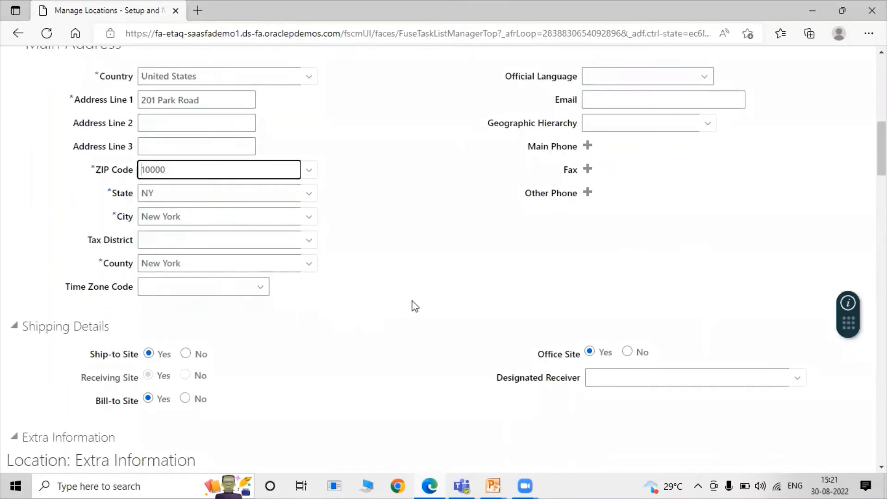
scroll(414, 305, up, 1)
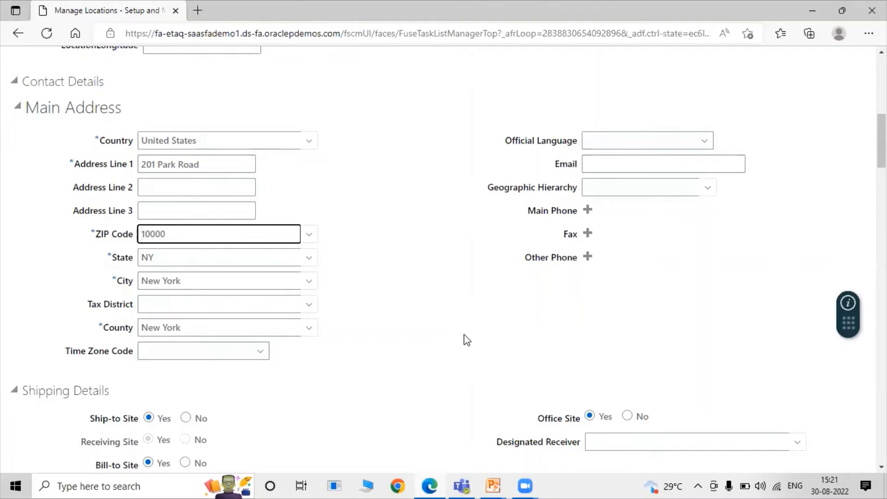
scroll(322, 366, down, 7)
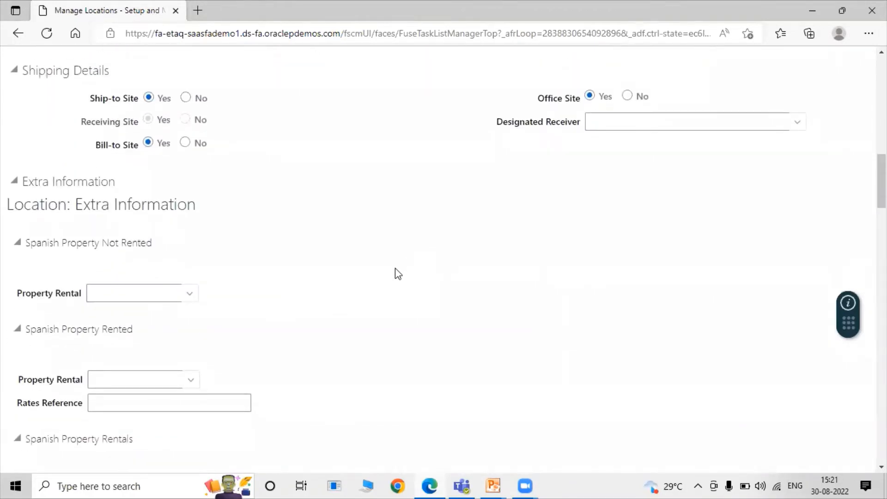
scroll(399, 274, down, 5)
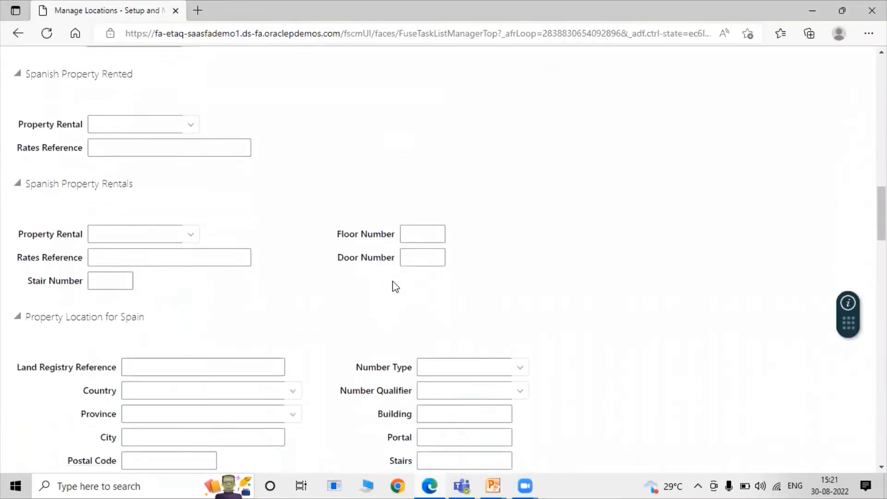
Step: Look over the new location's basic details, main address, shipping details and extra information sections before saving
scroll(404, 285, up, 3)
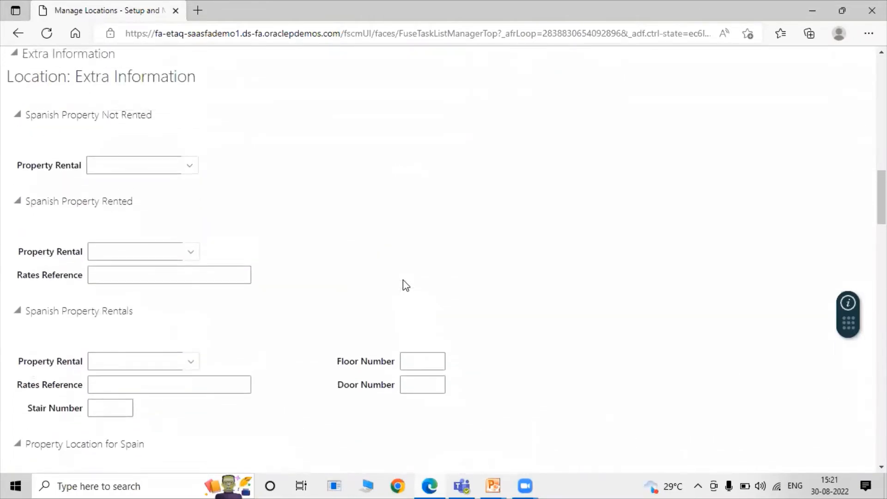
scroll(402, 284, up, 6)
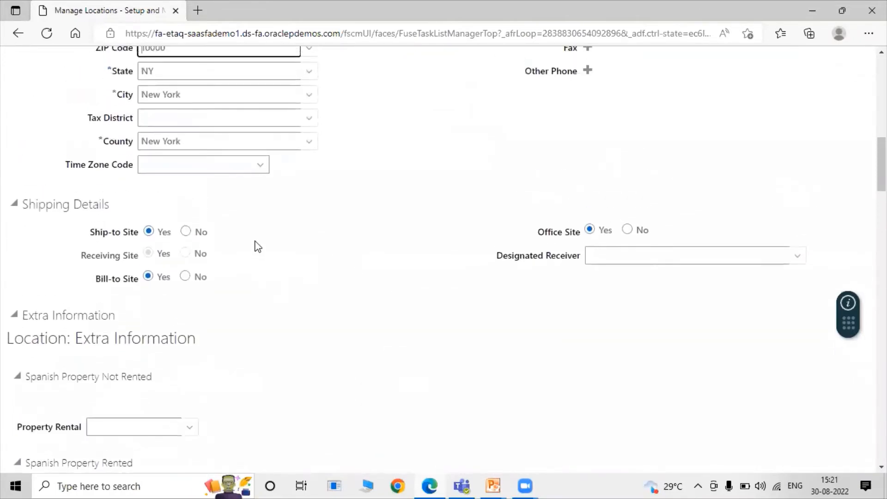
scroll(258, 246, up, 10)
scroll(367, 322, up, 5)
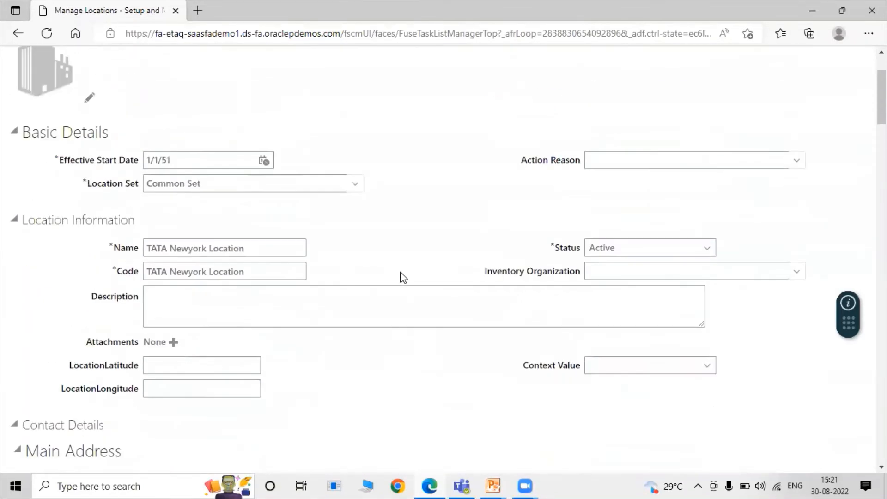
scroll(499, 259, down, 16)
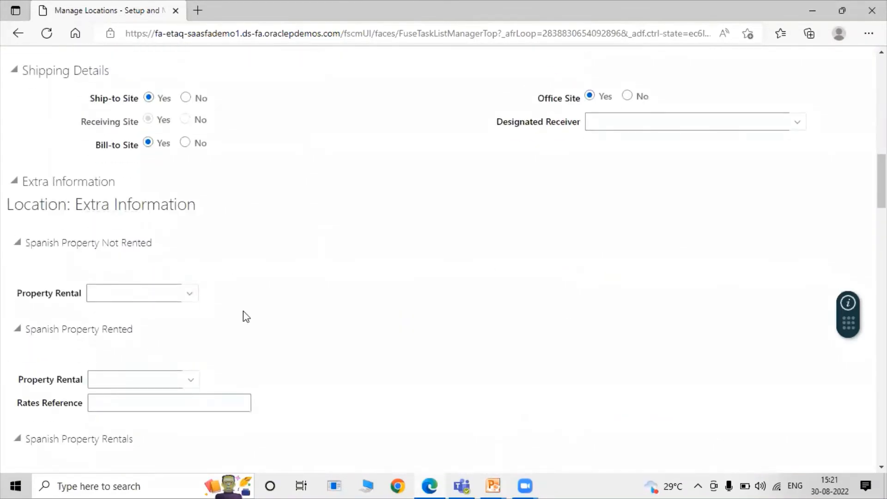
scroll(246, 317, down, 3)
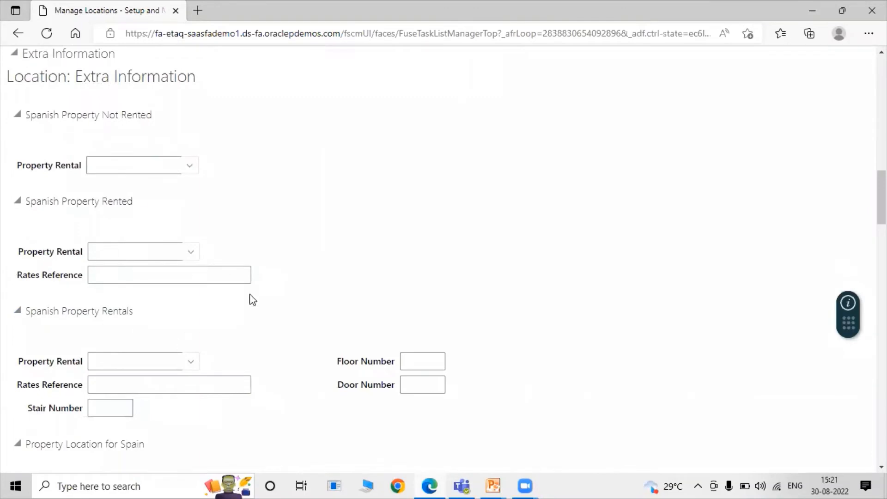
scroll(252, 300, down, 2)
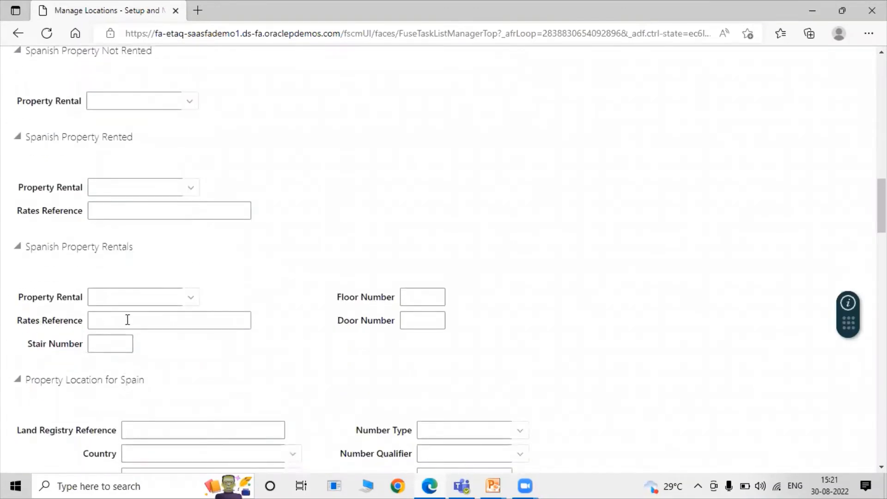
scroll(127, 319, down, 3)
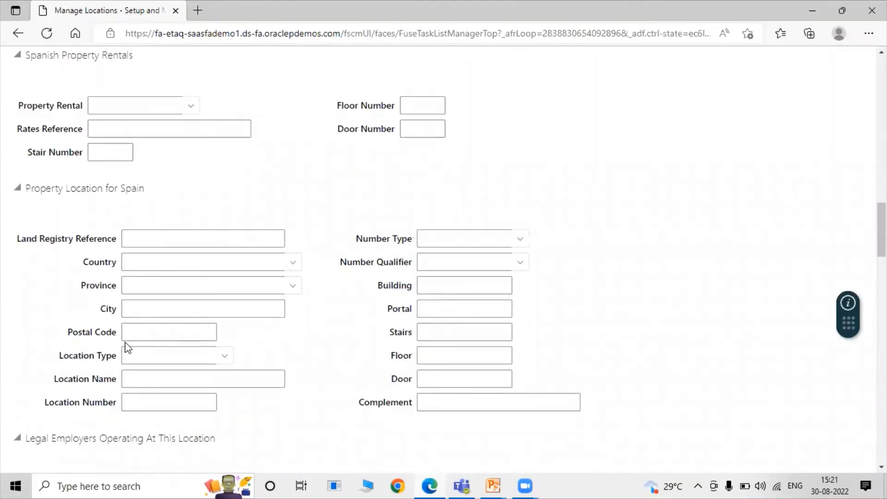
scroll(643, 307, up, 10)
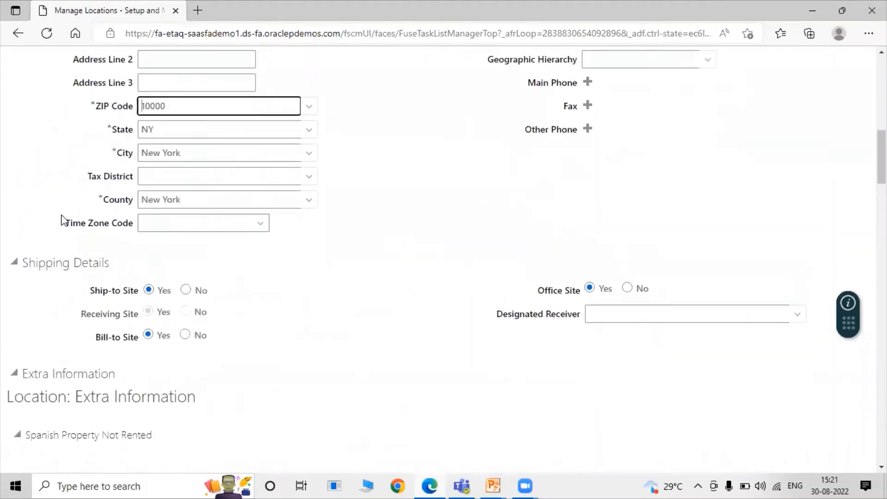
scroll(442, 240, up, 1)
scroll(375, 304, up, 5)
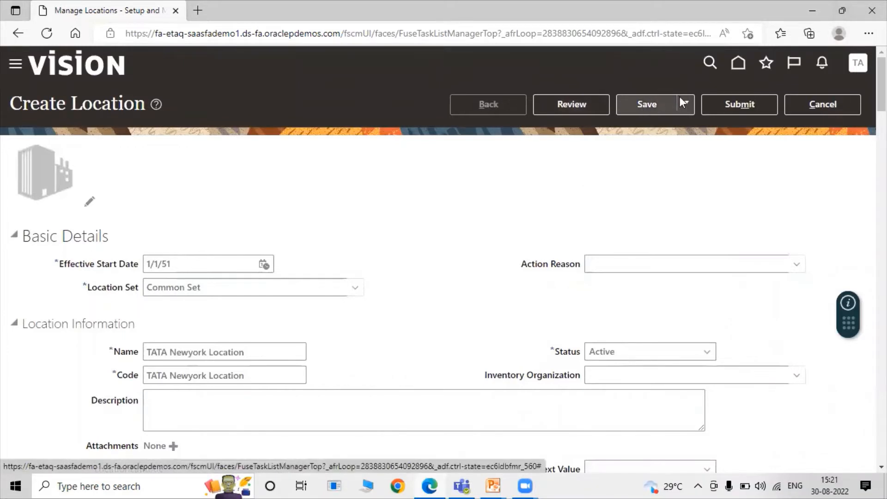
Step: Save the new TATA Newyork Location and dismiss the confirmation
click(682, 101)
click(650, 106)
click(650, 105)
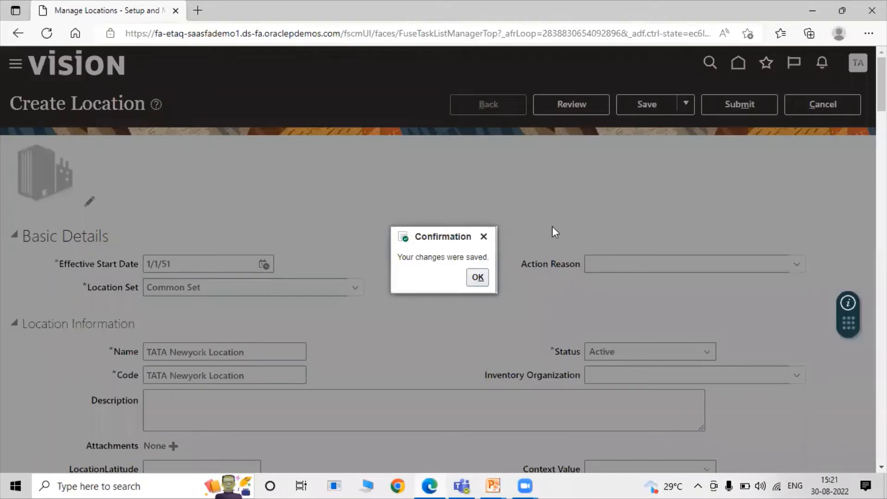
click(479, 278)
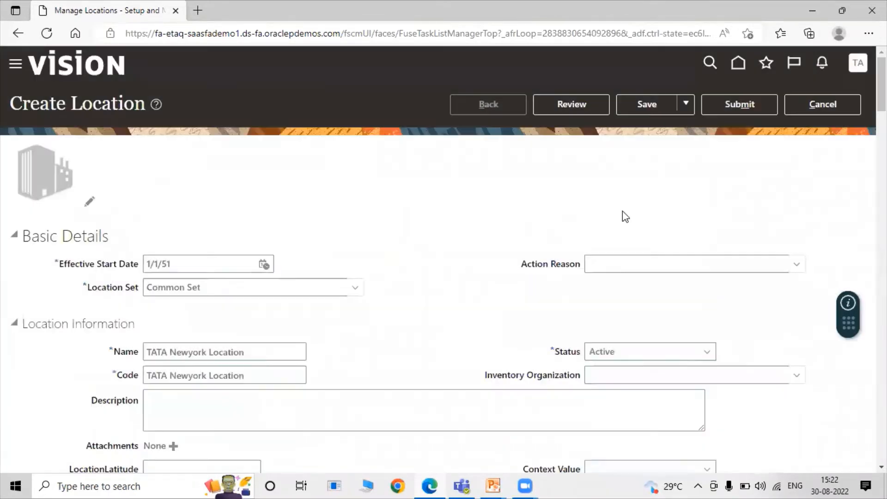
Step: Open the review of the new location and check its basic details, location information, main address and shipping details
click(568, 107)
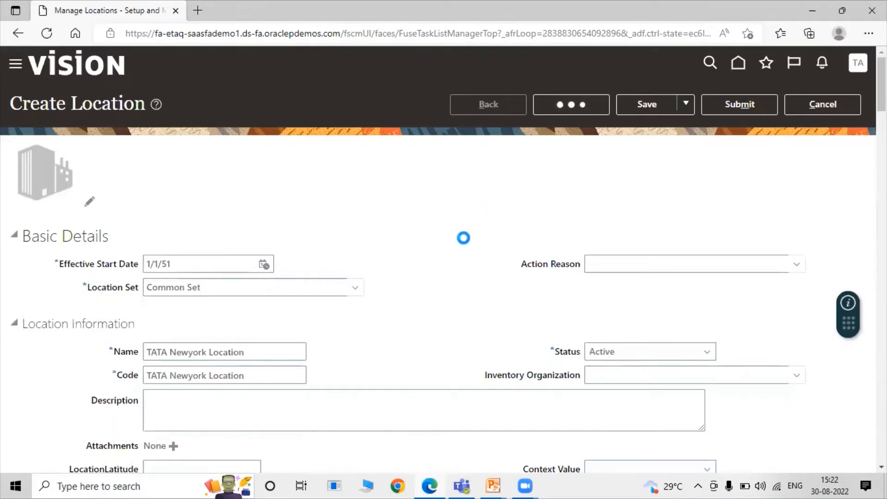
scroll(488, 281, down, 3)
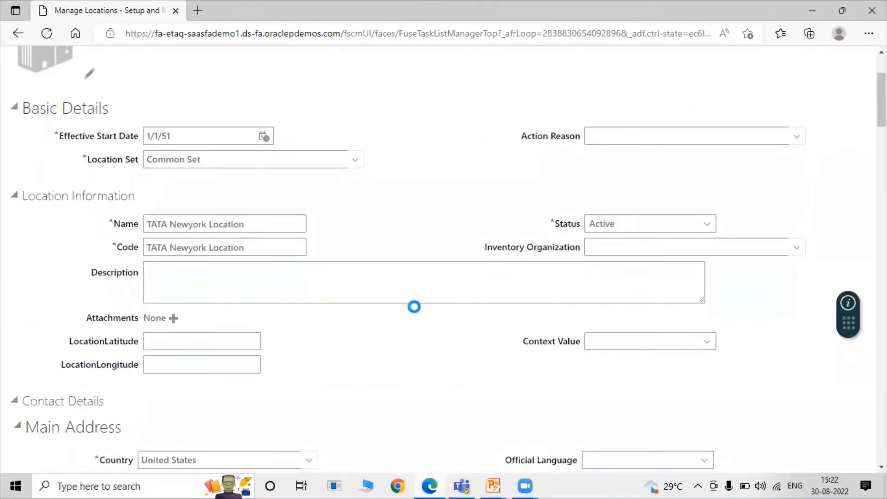
scroll(414, 307, down, 6)
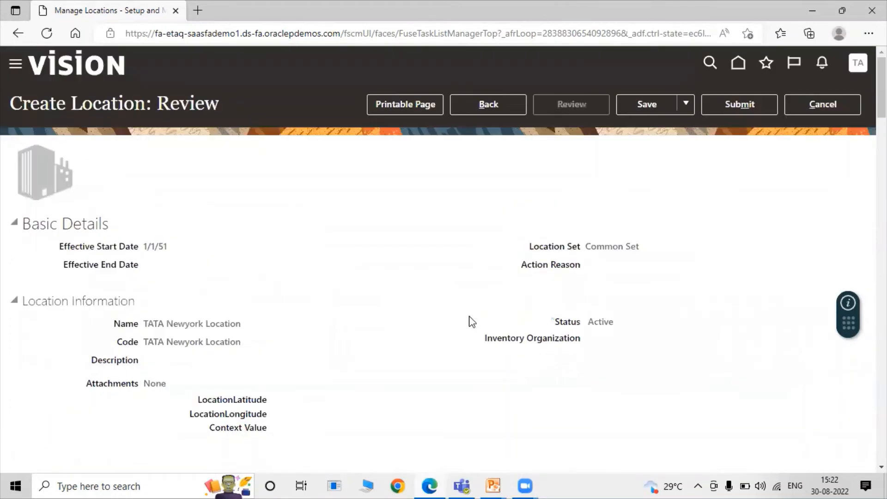
scroll(327, 342, down, 1)
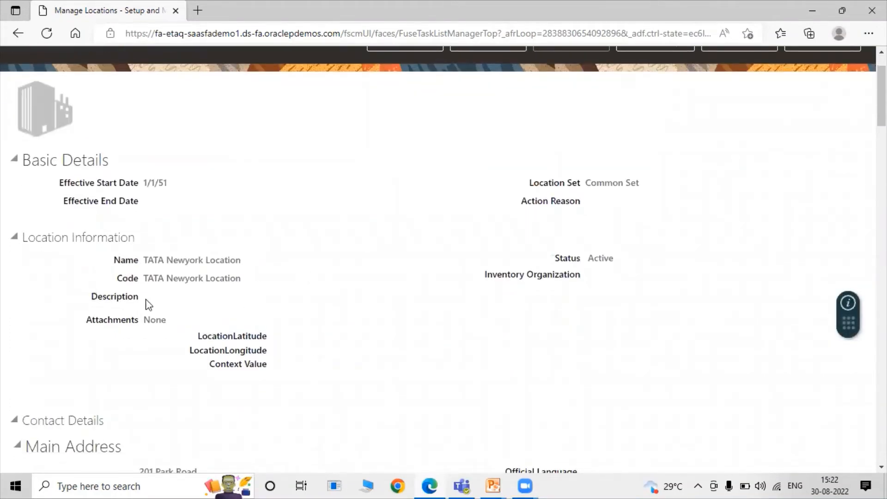
scroll(111, 204, down, 1)
scroll(277, 214, down, 2)
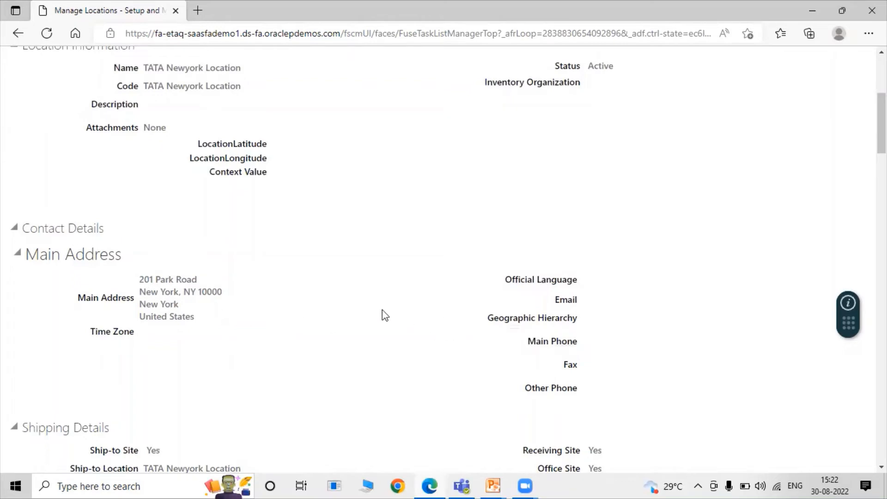
scroll(407, 319, down, 3)
scroll(541, 347, up, 4)
scroll(580, 344, up, 4)
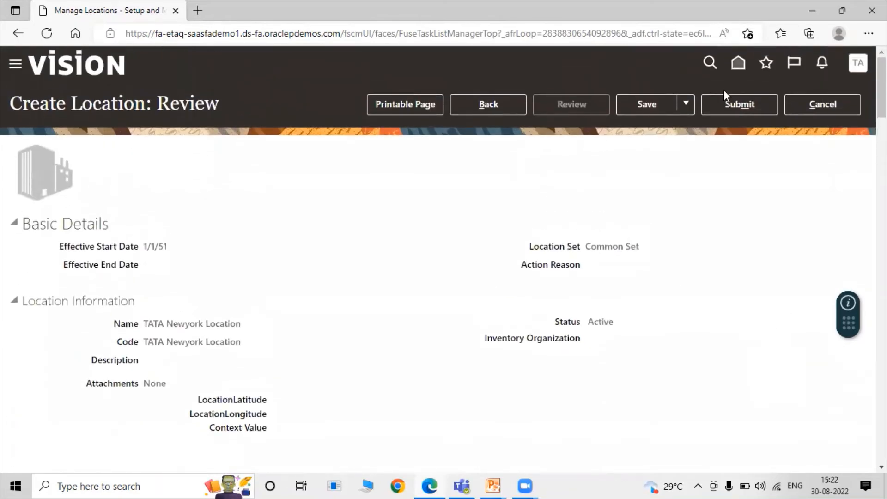
Step: Submit the reviewed location and return to the TATA implementation project's task list
click(730, 103)
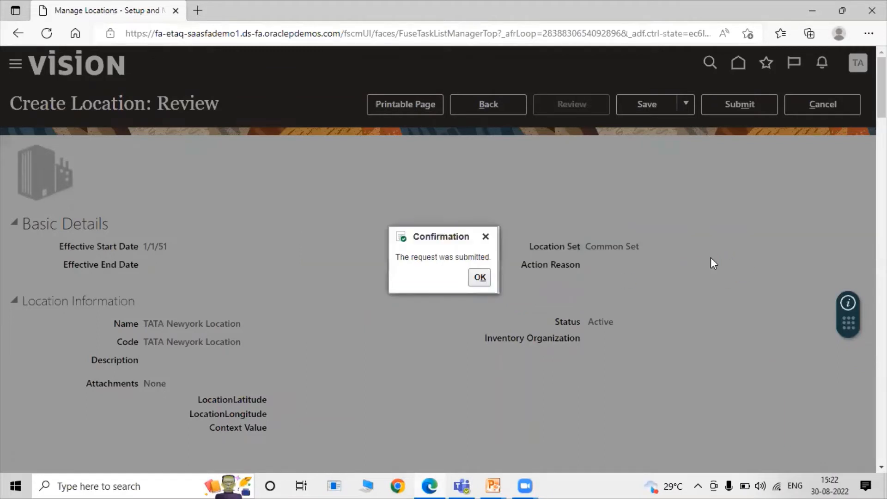
click(480, 277)
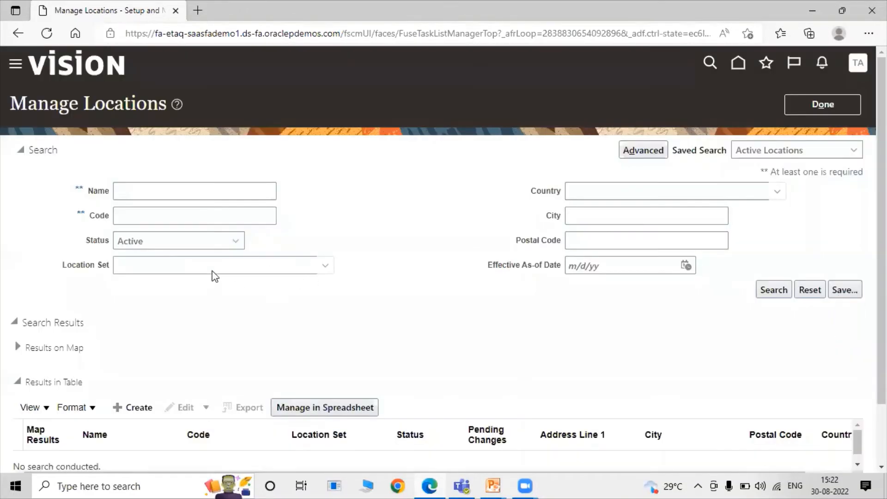
click(814, 106)
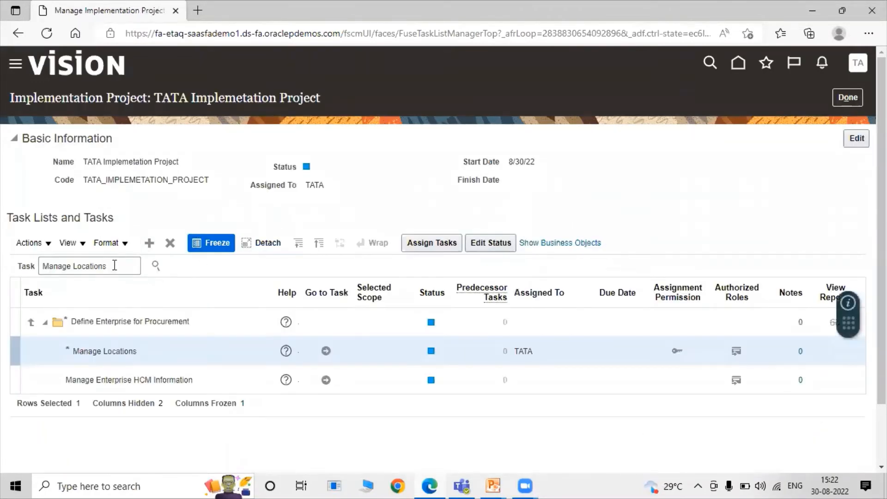
Step: Search the implementation project's tasks for Manage Business Unit
drag(113, 266, 77, 269)
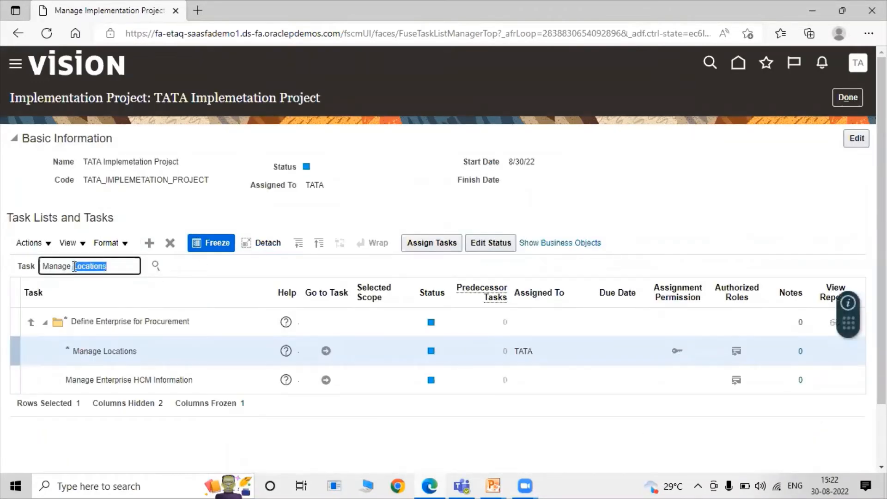
key(BackSpace)
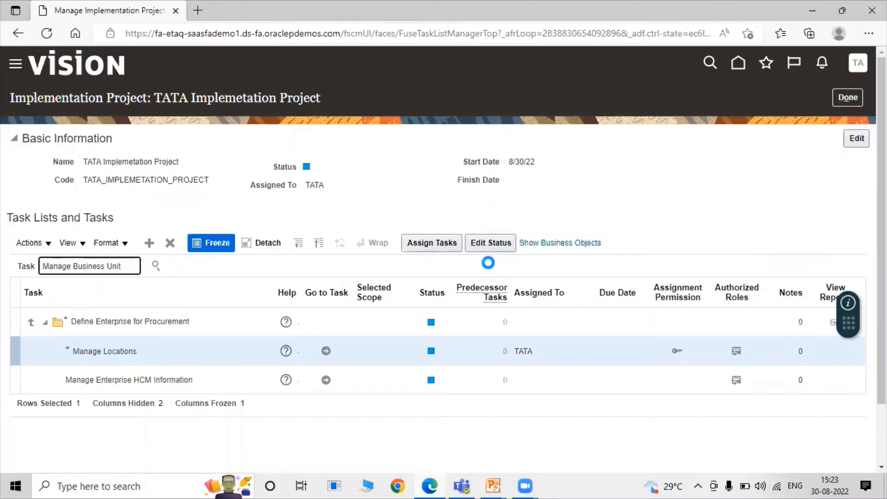
click(154, 267)
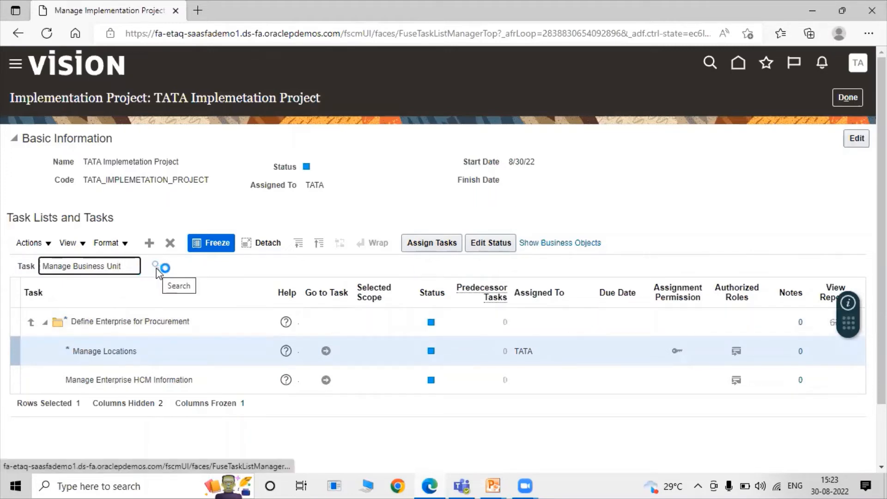
scroll(139, 329, down, 2)
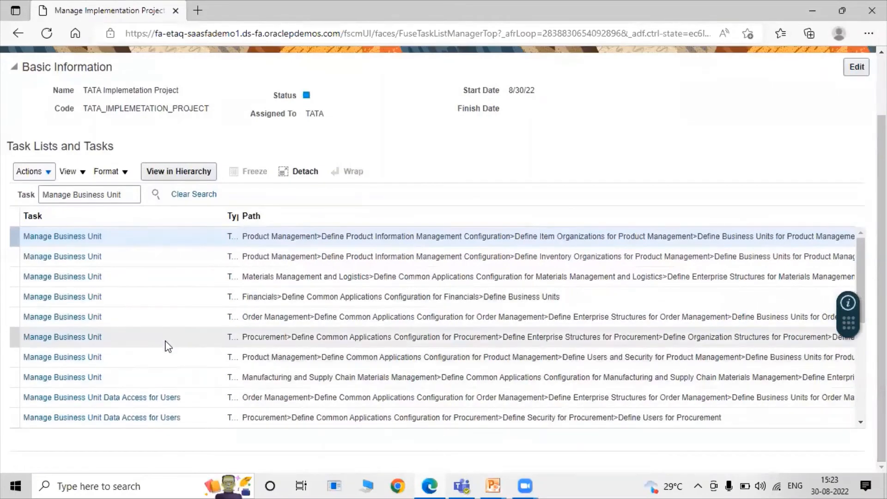
Step: Locate the Manage Business Unit task under the Procurement path of the project hierarchy and go to that task
click(164, 341)
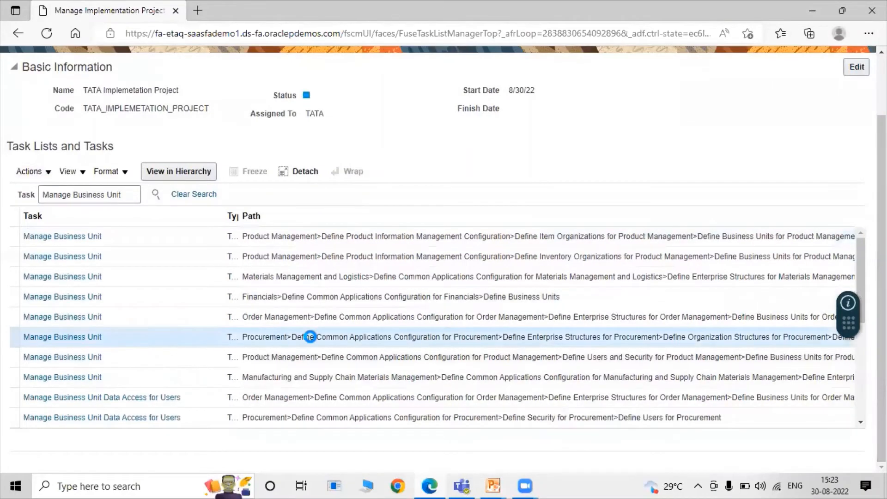
click(71, 340)
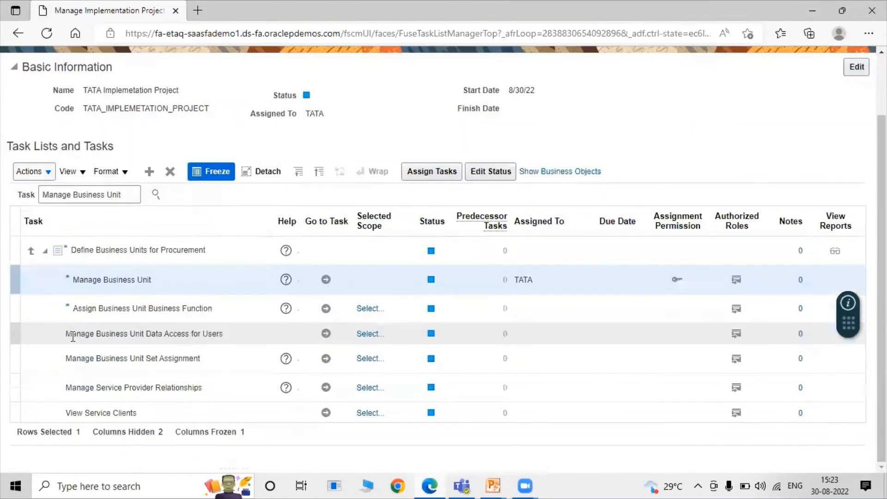
click(178, 280)
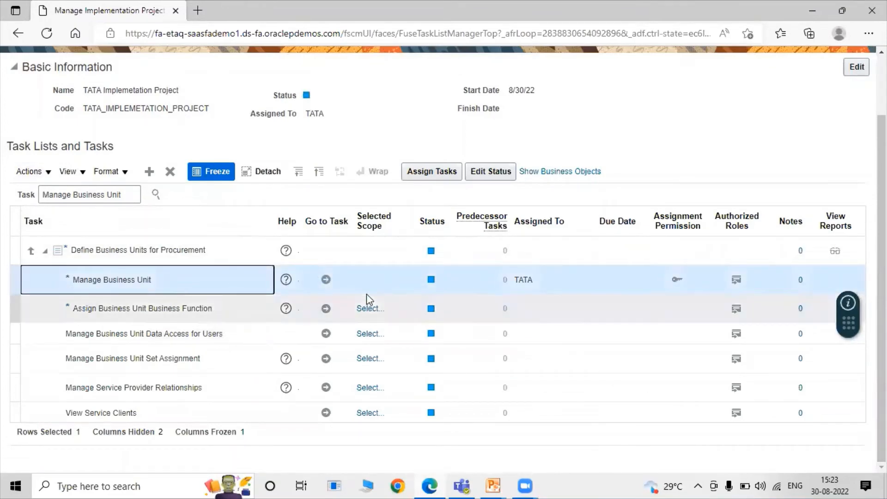
click(326, 281)
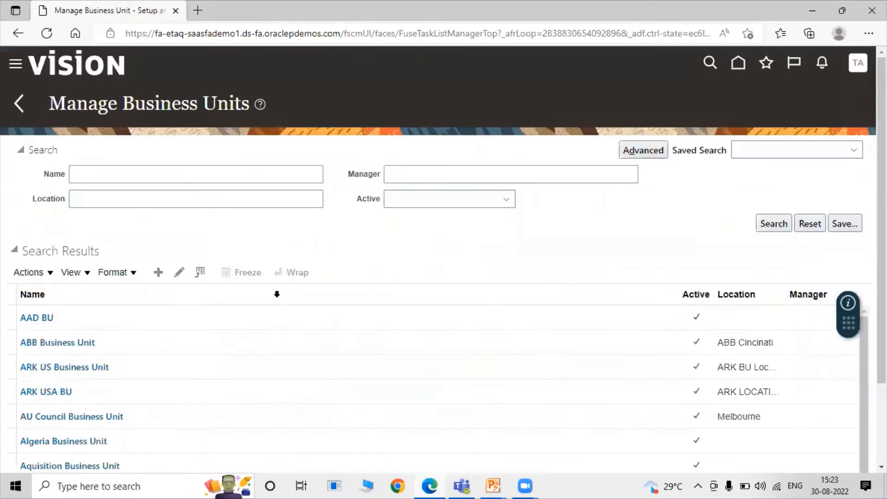
Step: Start a new business unit and name it TATA Steel Business Unit
click(158, 273)
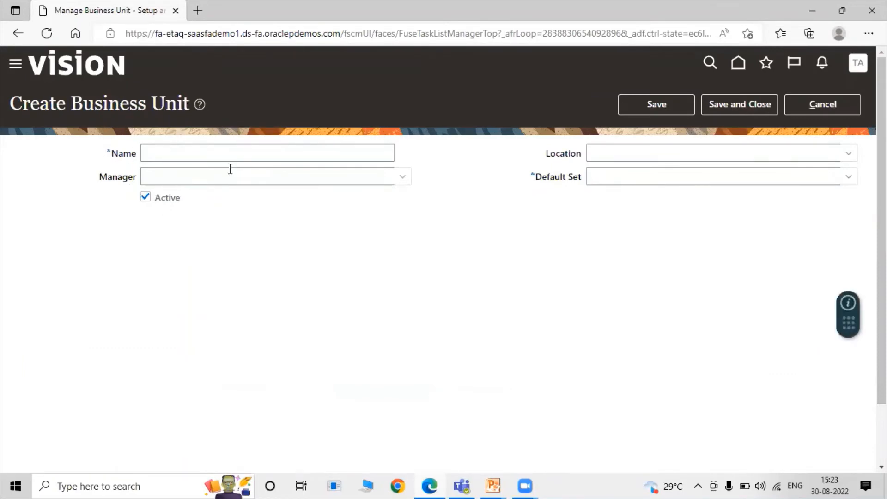
click(208, 157)
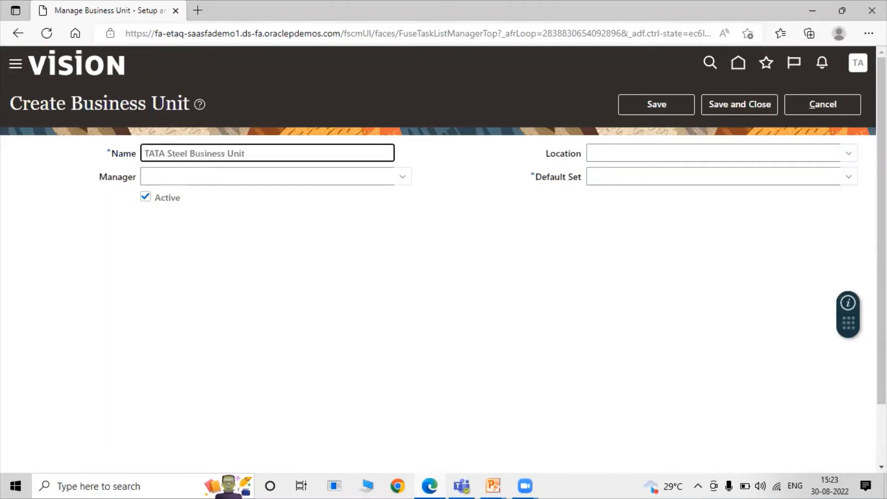
click(701, 290)
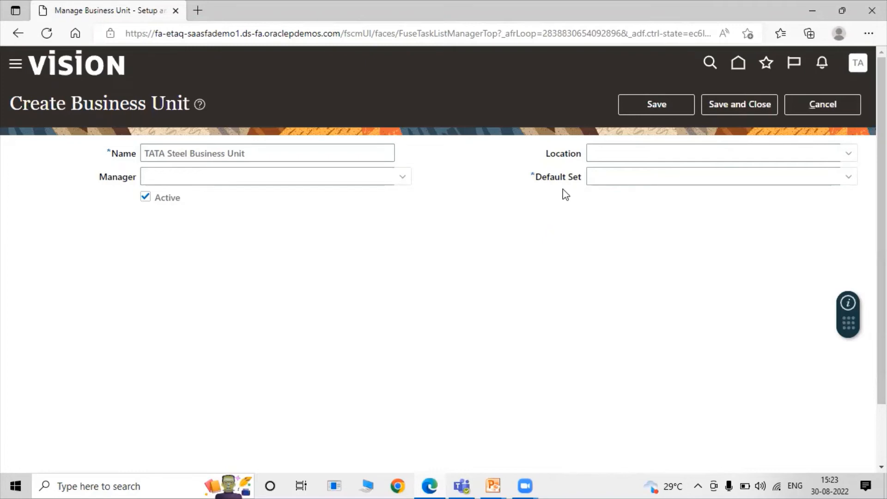
Step: Search the locations for TATA and assign TATA Newyork Location to the new business unit
click(850, 156)
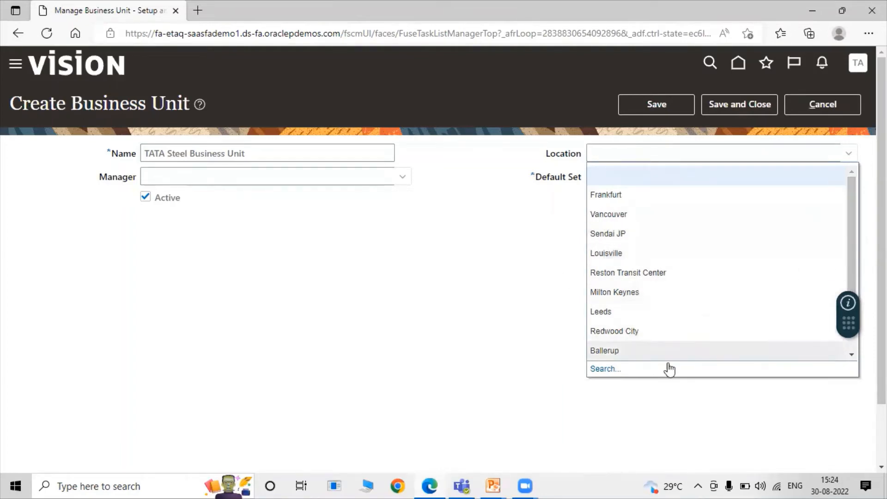
click(607, 370)
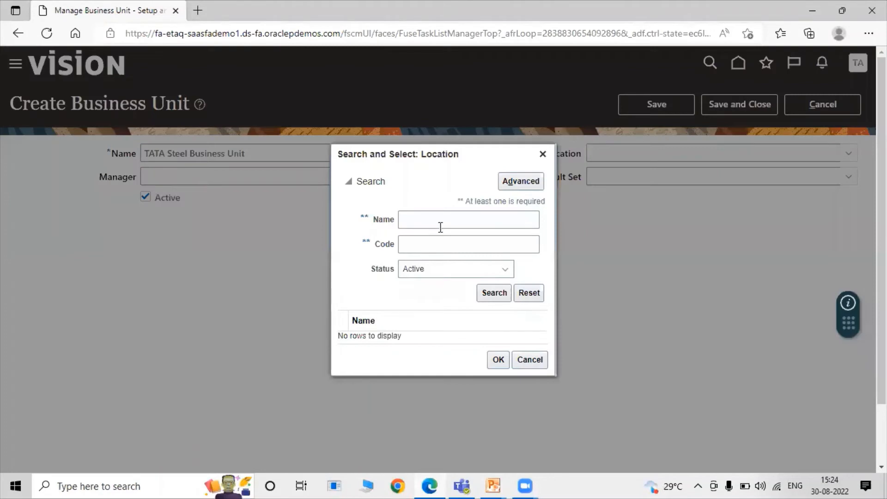
click(440, 227)
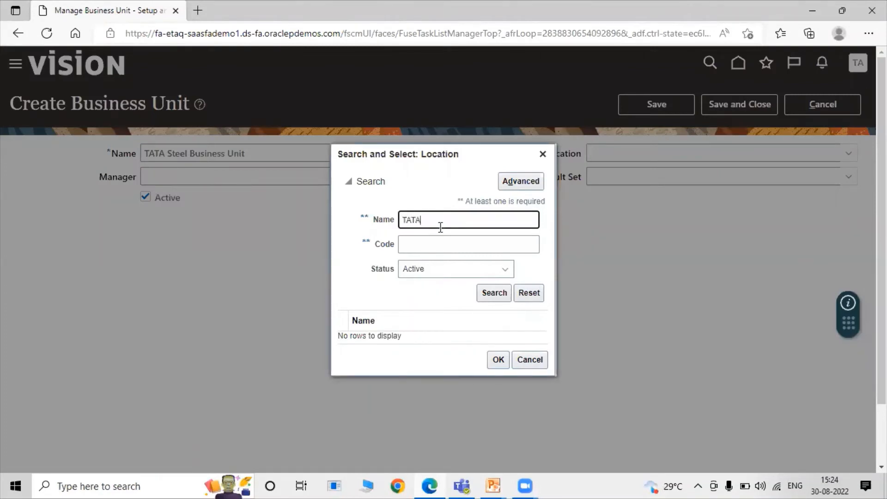
click(493, 293)
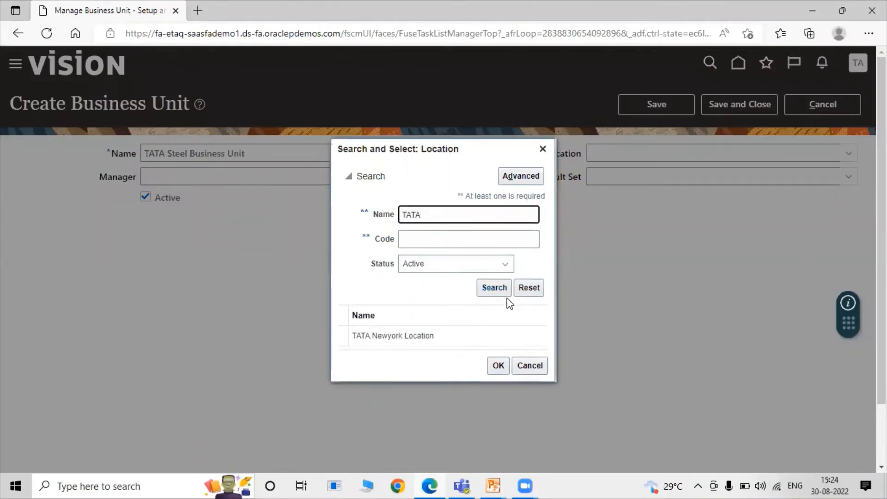
click(456, 334)
click(499, 366)
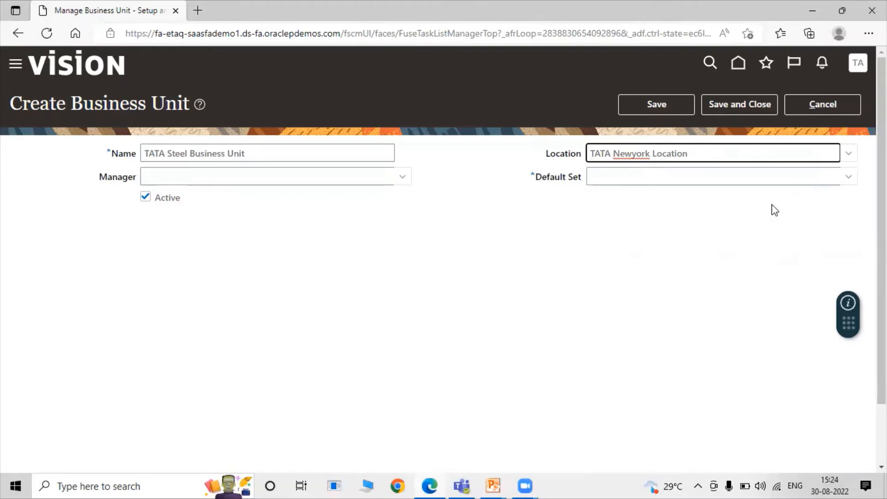
Step: Set the business unit's default set to COMMON by searching the reference data set codes for Common, and save and close the business unit
click(851, 181)
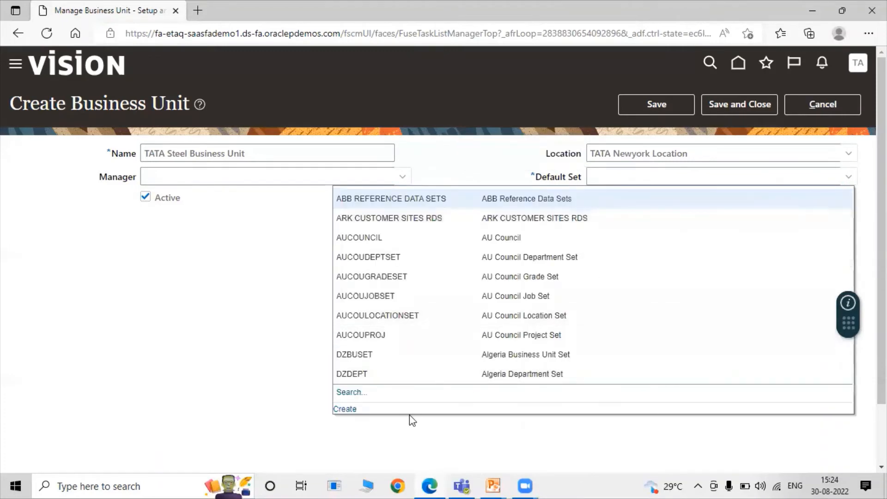
click(351, 396)
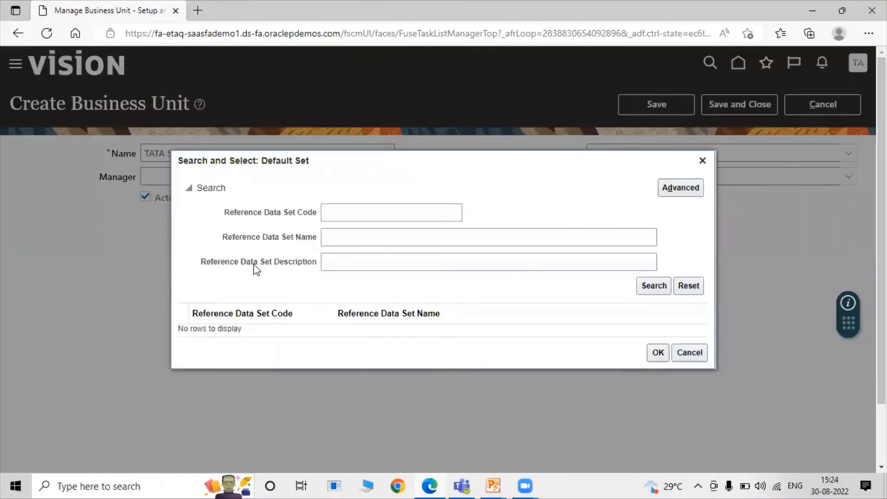
click(353, 219)
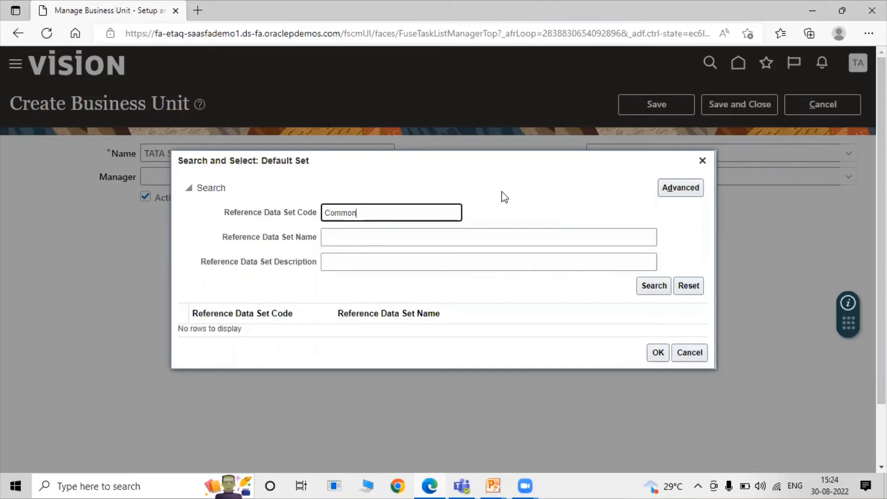
click(659, 286)
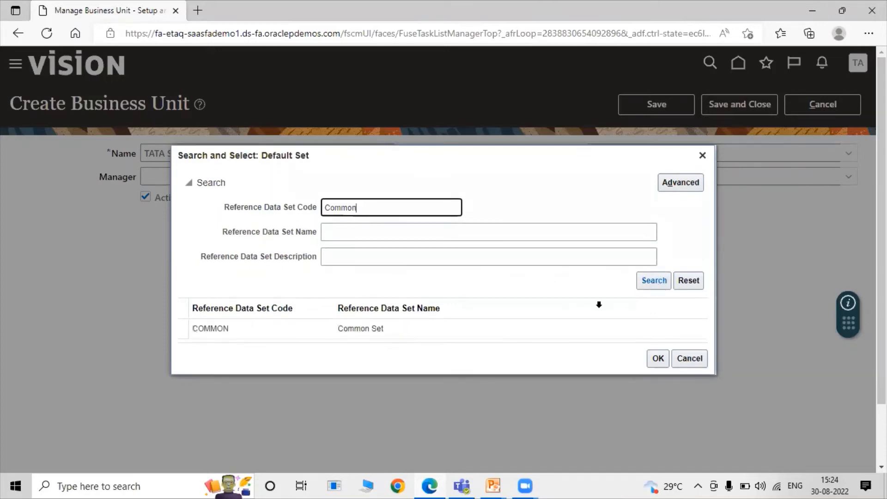
click(418, 334)
click(659, 360)
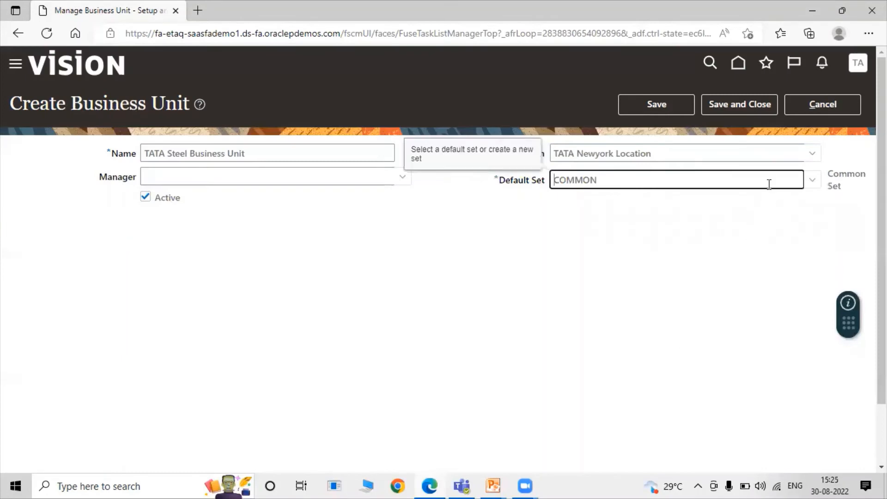
click(701, 248)
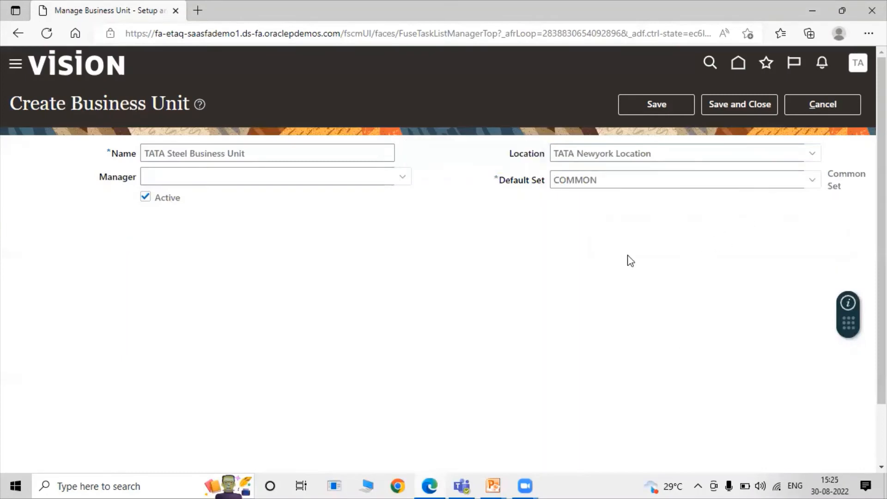
click(728, 111)
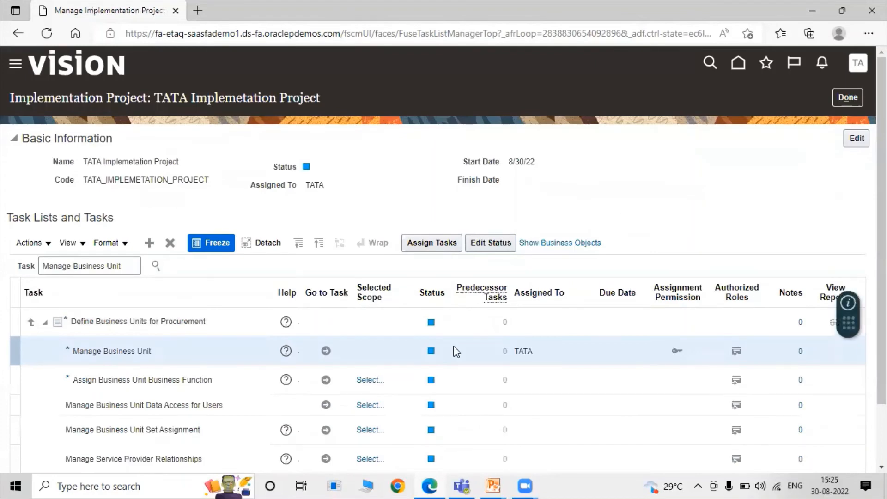
Step: Go to the Assign Business Unit Business Function task, choosing Select and Add as its business unit scope
scroll(456, 351, down, 2)
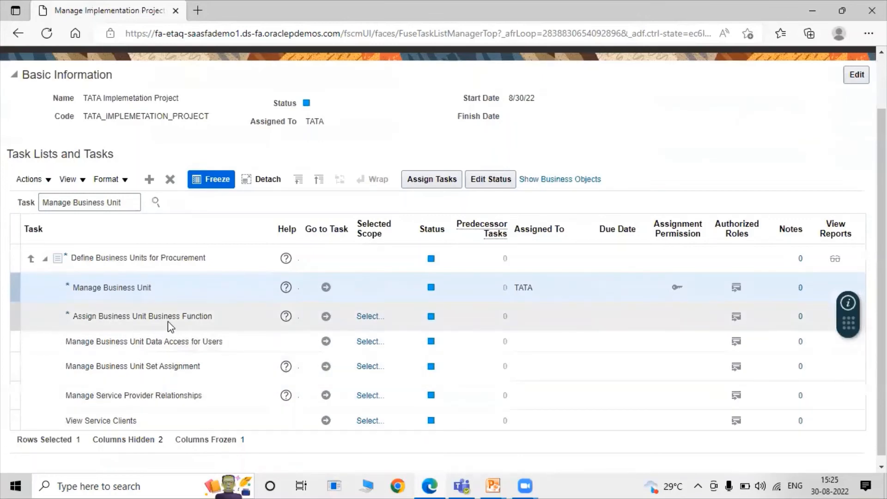
click(186, 317)
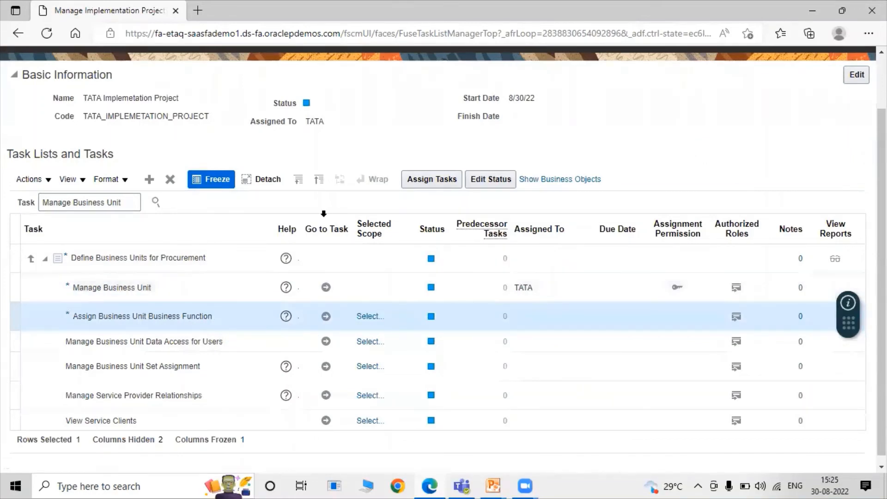
click(324, 316)
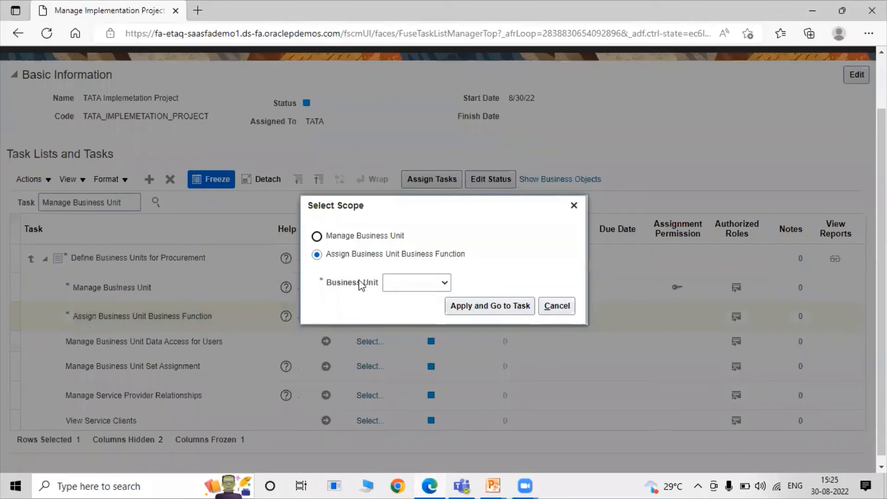
click(418, 287)
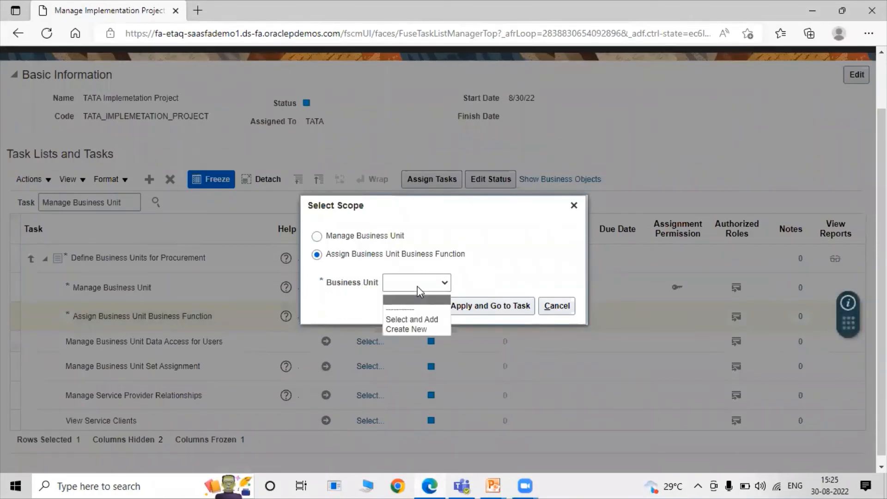
click(413, 320)
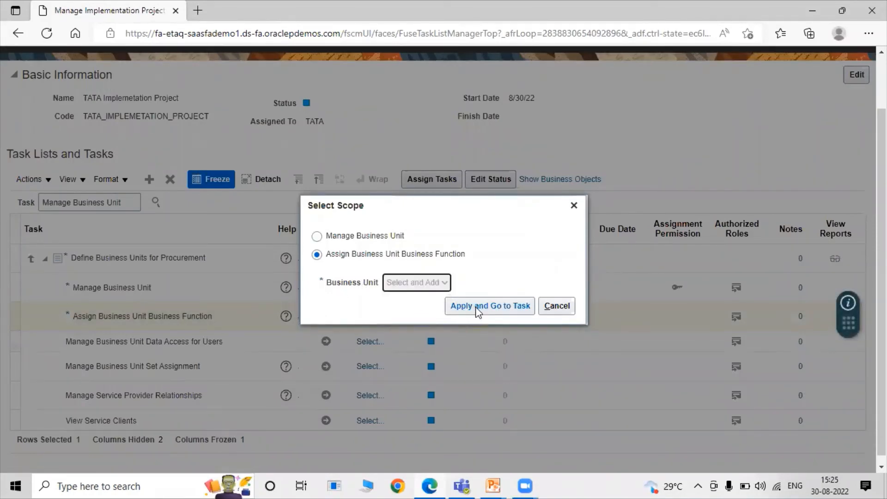
click(478, 312)
click(479, 307)
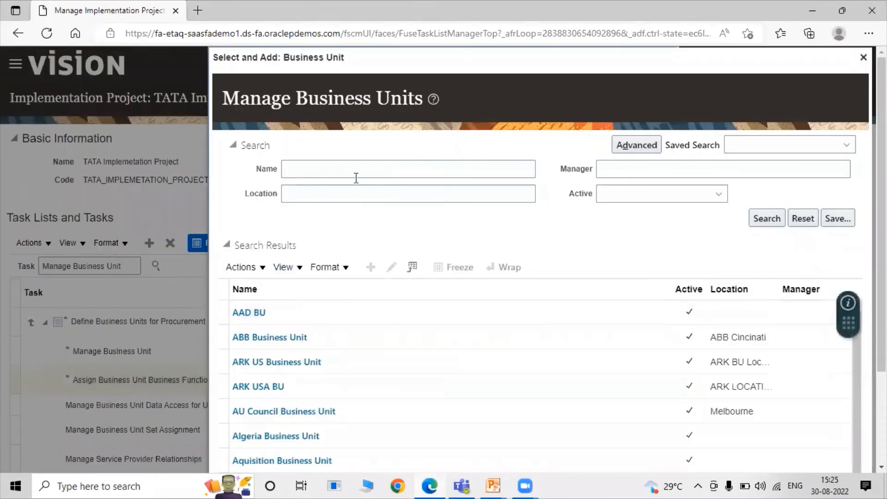
Step: Search the business units for tata, select TATA Steel Business Unit as the task's scope and save the selection
click(342, 174)
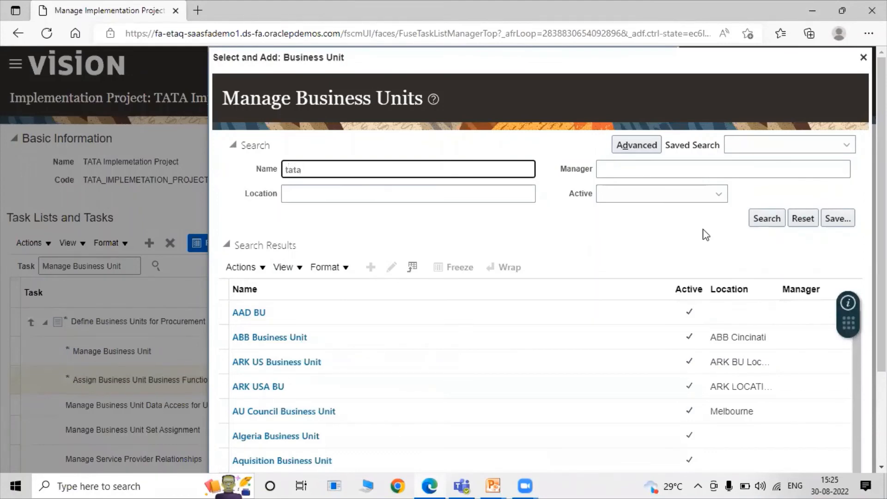
click(756, 217)
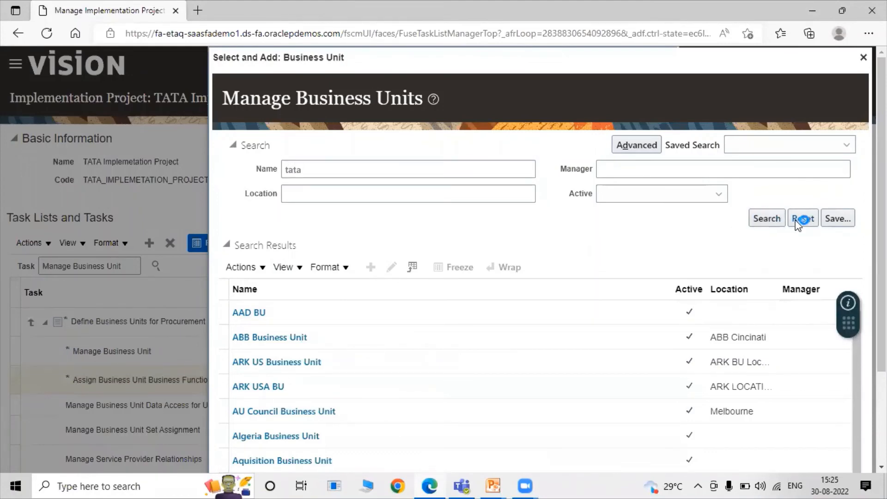
click(406, 312)
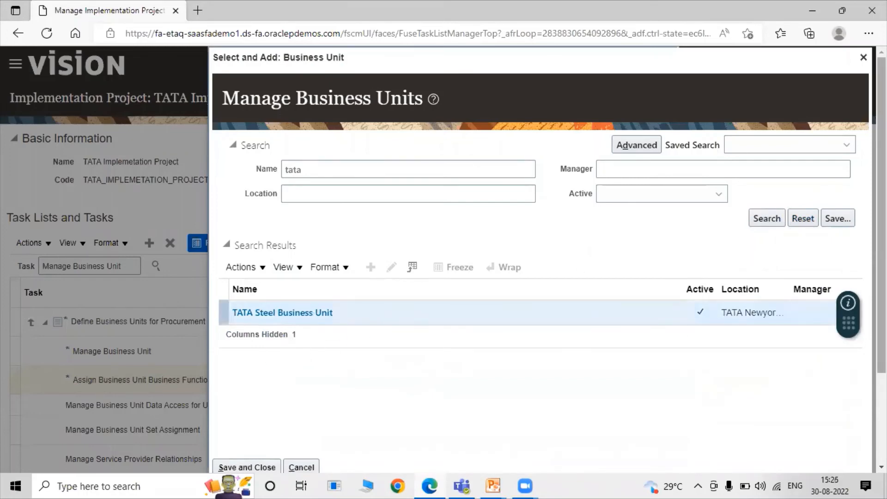
scroll(310, 342, down, 2)
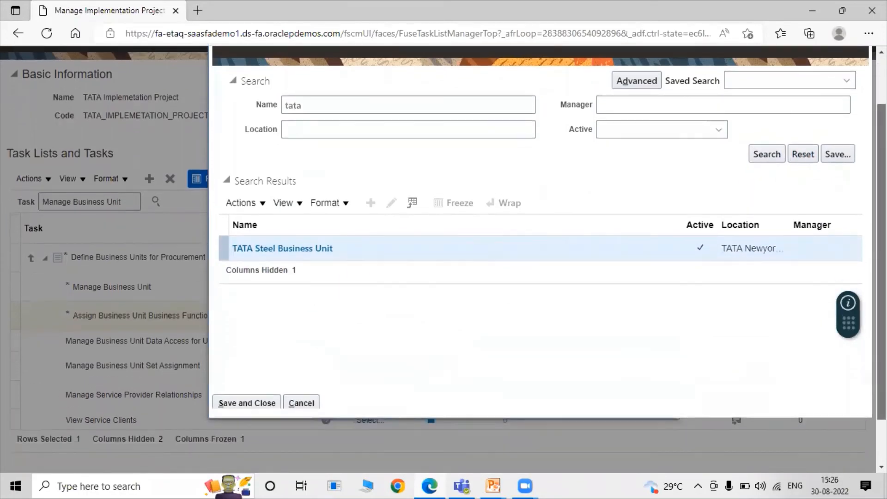
click(231, 401)
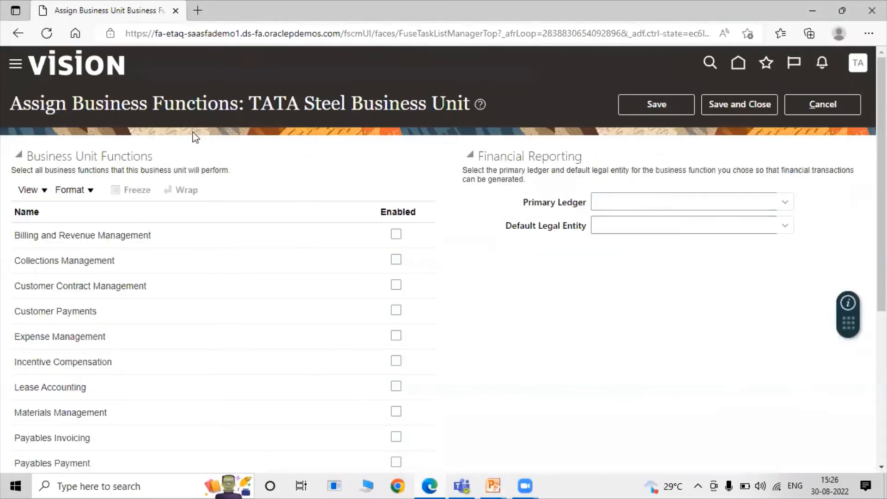
Step: Enable every business function for TATA Steel Business Unit, from Billing and Revenue Management through Service Request Management
scroll(328, 309, down, 2)
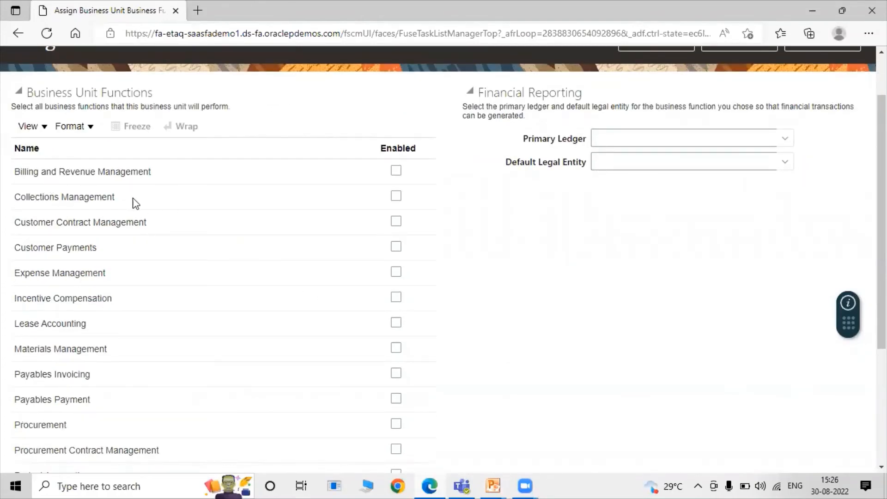
scroll(199, 248, down, 2)
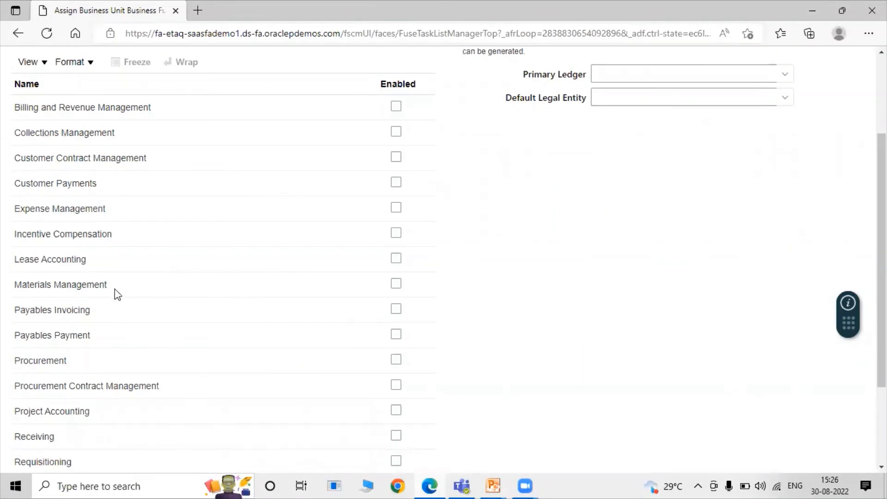
scroll(122, 283, down, 2)
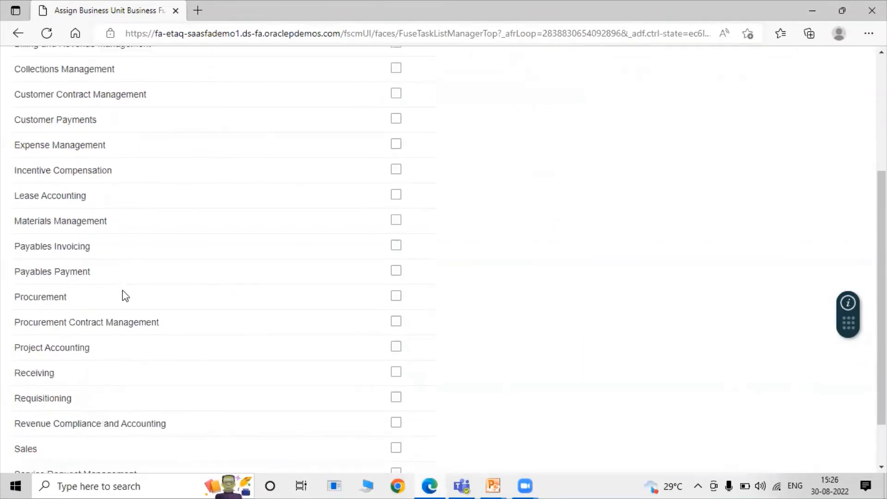
scroll(154, 309, down, 2)
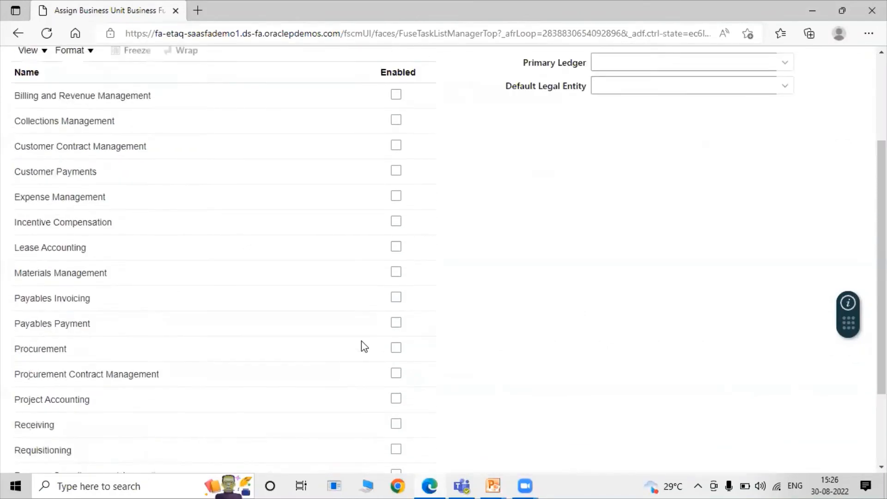
scroll(362, 347, up, 8)
click(396, 236)
click(396, 260)
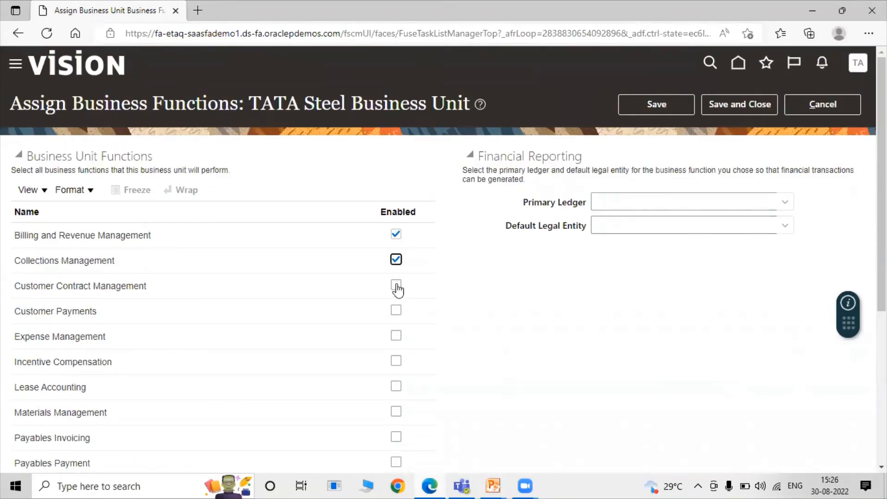
click(397, 285)
scroll(419, 301, down, 2)
scroll(396, 204, down, 4)
click(396, 183)
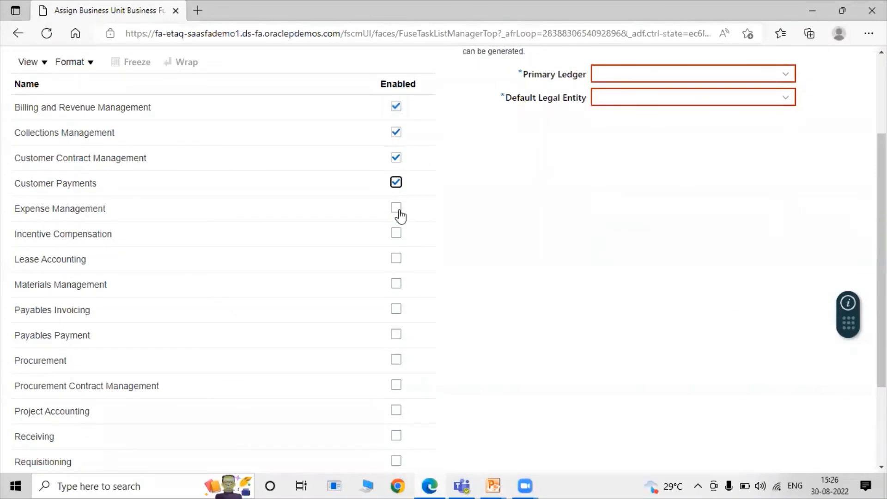
click(396, 208)
click(396, 237)
click(396, 260)
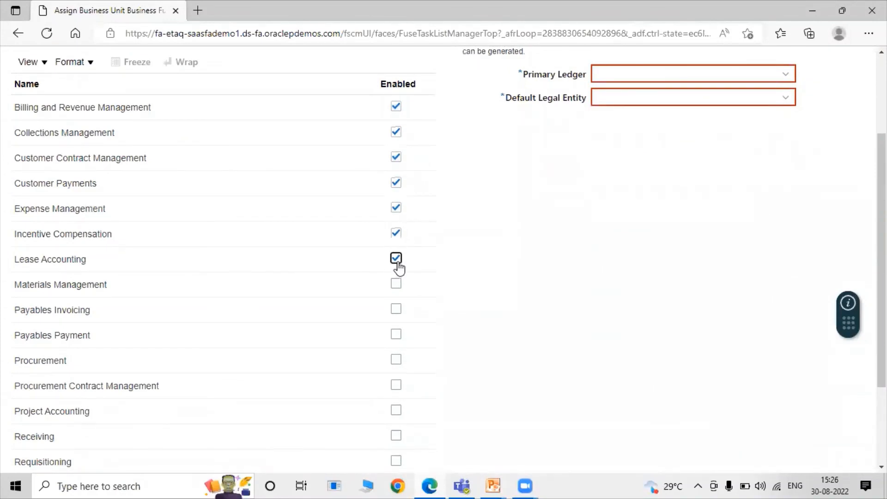
click(396, 283)
scroll(425, 291, down, 1)
click(396, 245)
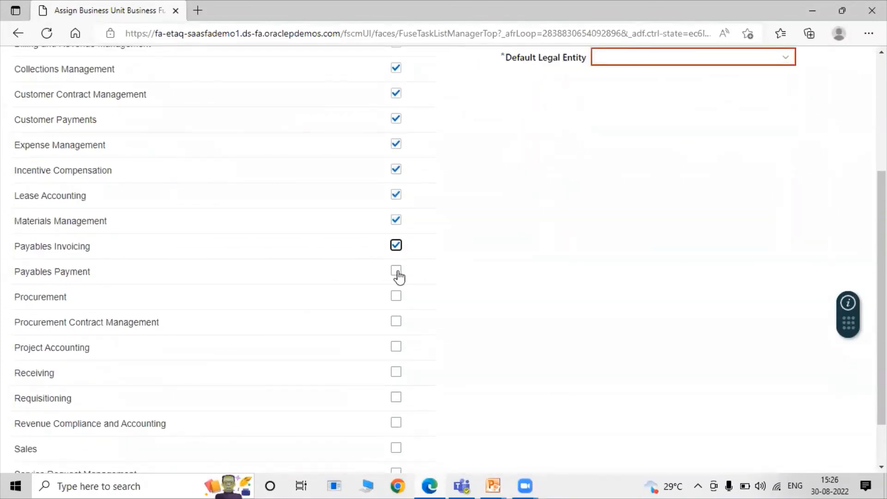
click(396, 271)
click(396, 296)
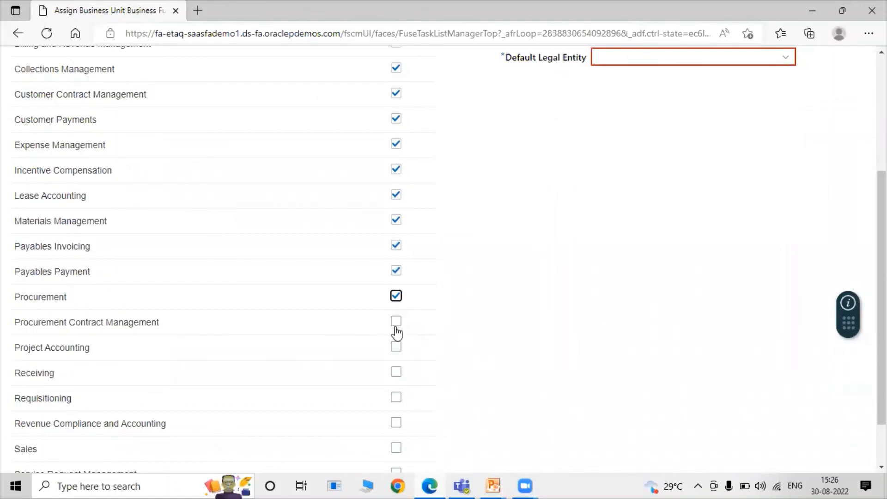
click(396, 321)
click(396, 347)
scroll(443, 324, down, 1)
click(396, 311)
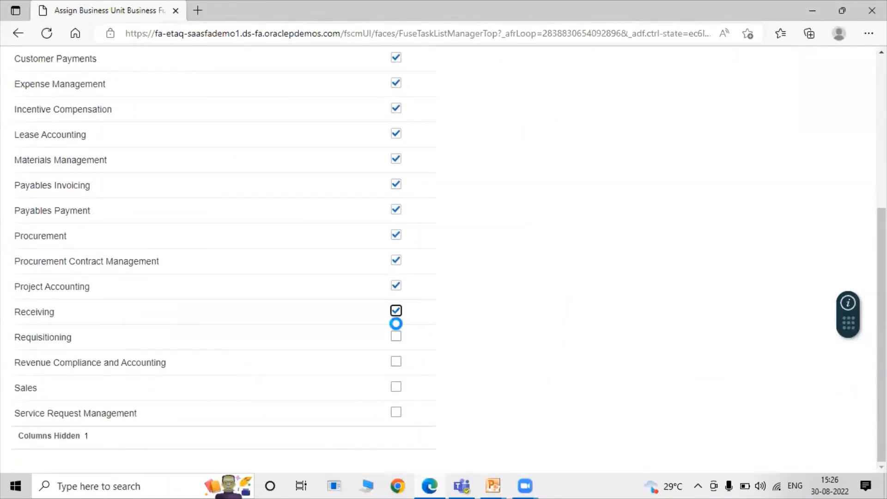
click(396, 336)
click(396, 365)
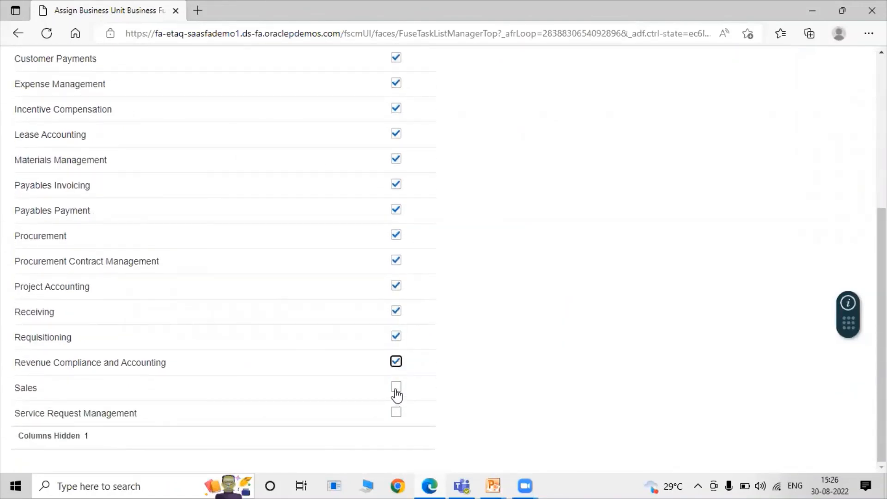
click(397, 387)
click(396, 413)
scroll(444, 363, up, 5)
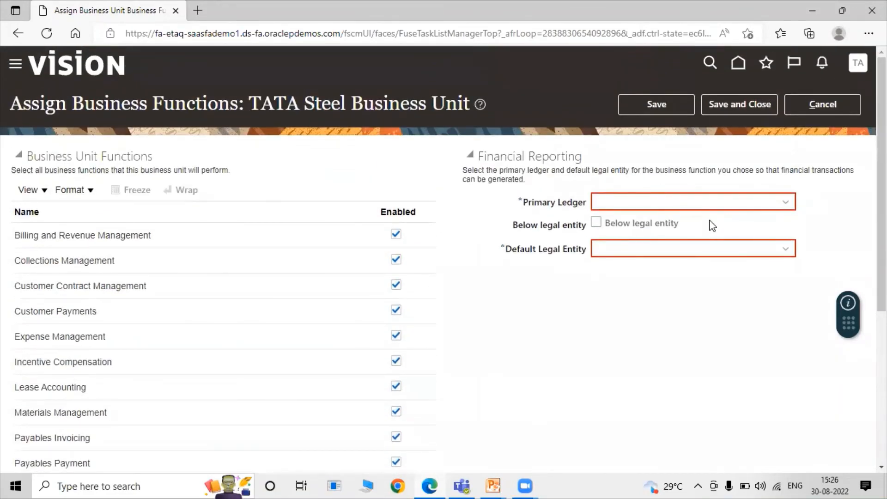
Step: Search the primary ledgers by legal entity TATA and assign TATA Primary LEdger with TATA USA Legal Entity to the business unit
click(785, 202)
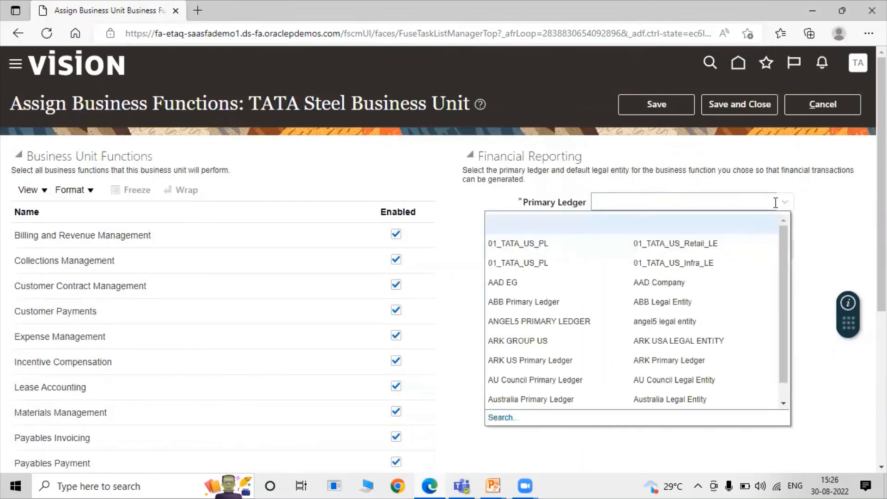
scroll(597, 306, down, 1)
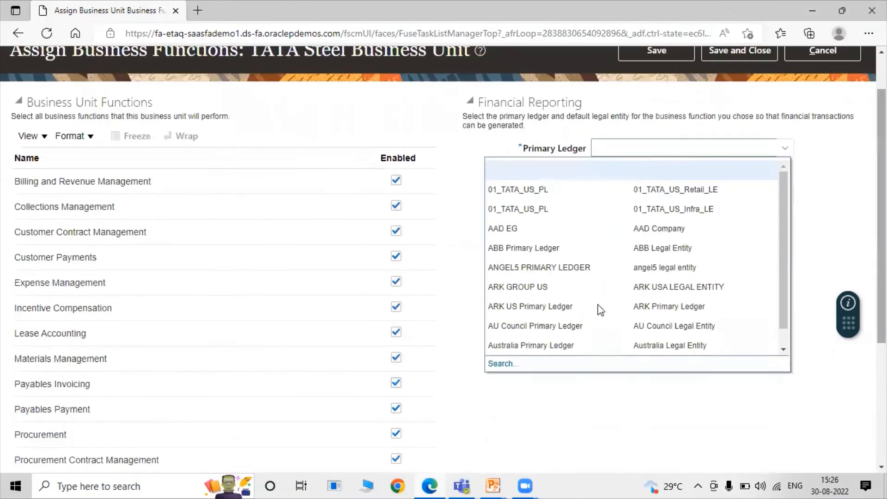
click(500, 364)
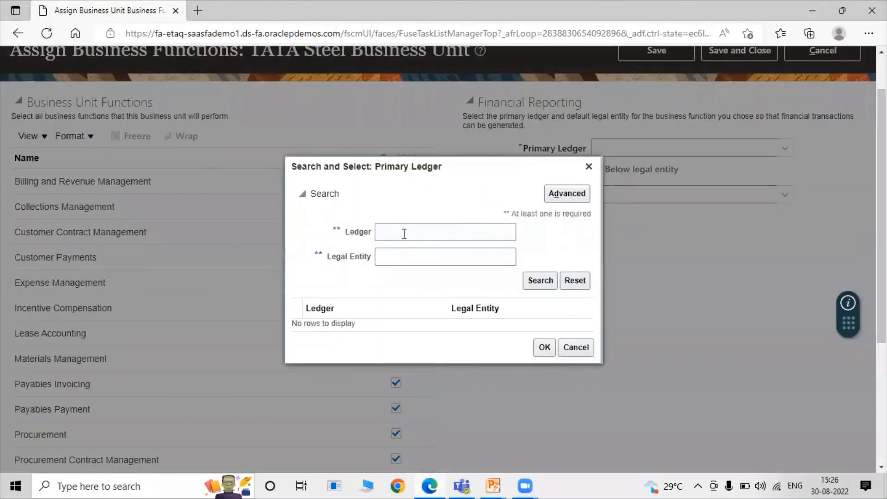
click(421, 259)
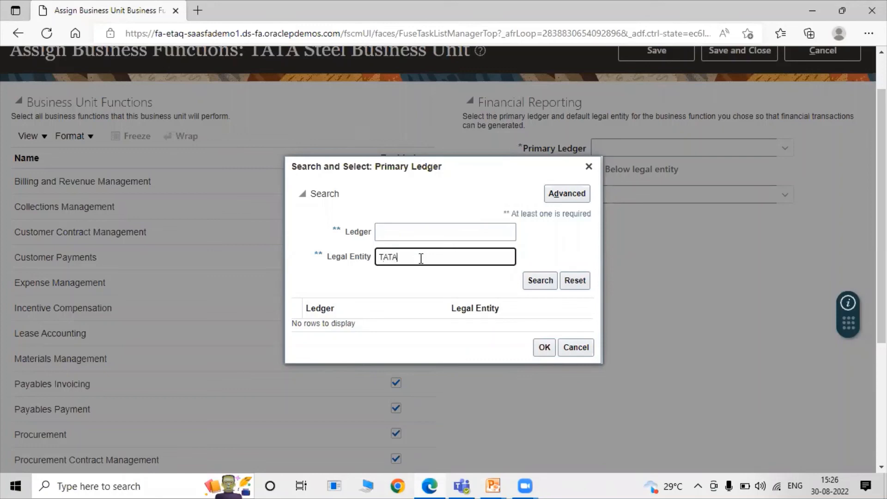
key(Return)
click(441, 329)
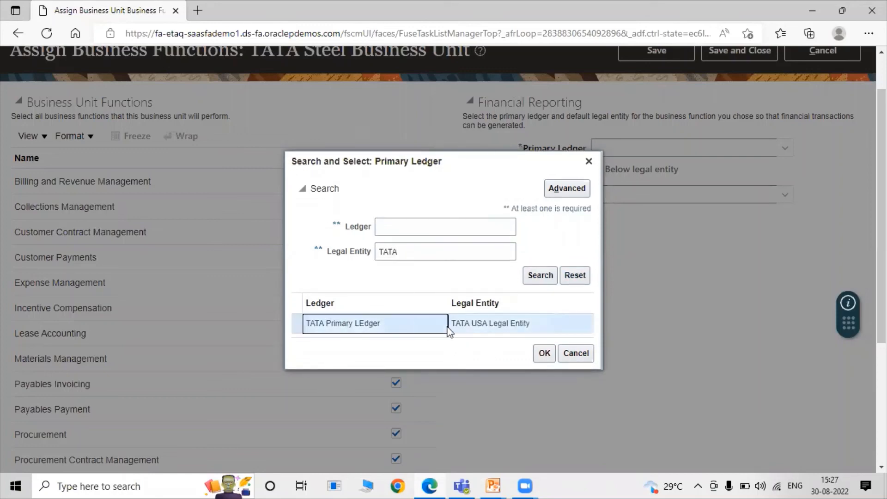
click(544, 354)
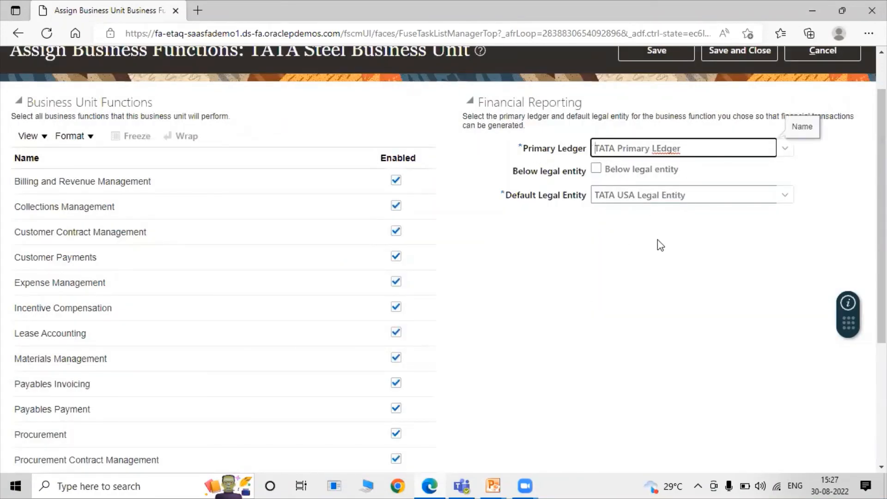
Step: Review the enabled business functions, and save and close the assignment for TATA Steel Business Unit
scroll(698, 244, up, 1)
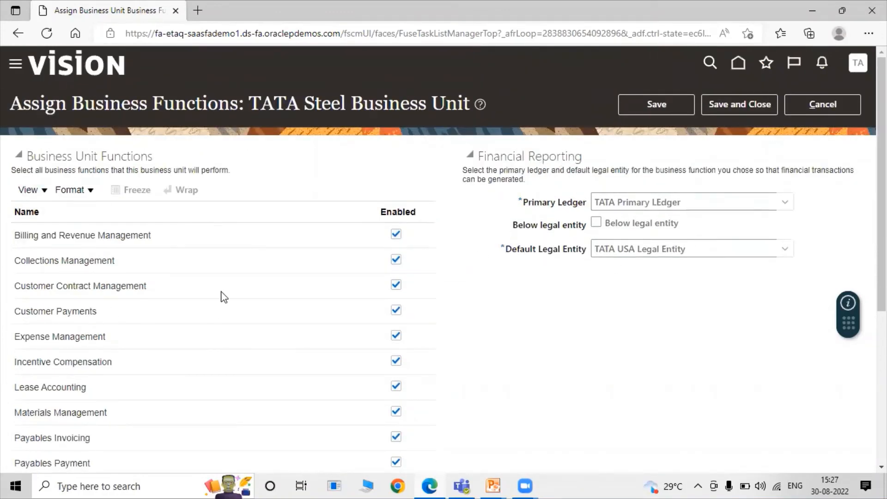
scroll(223, 292, down, 4)
scroll(194, 273, up, 4)
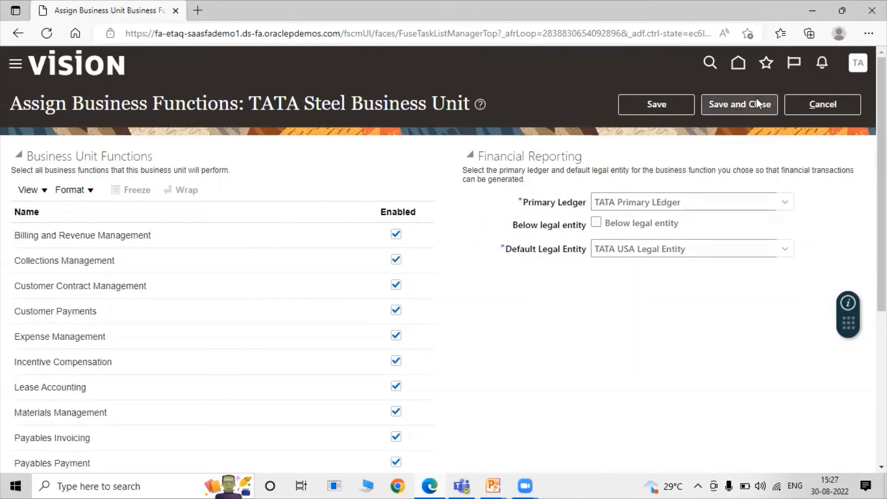
click(744, 105)
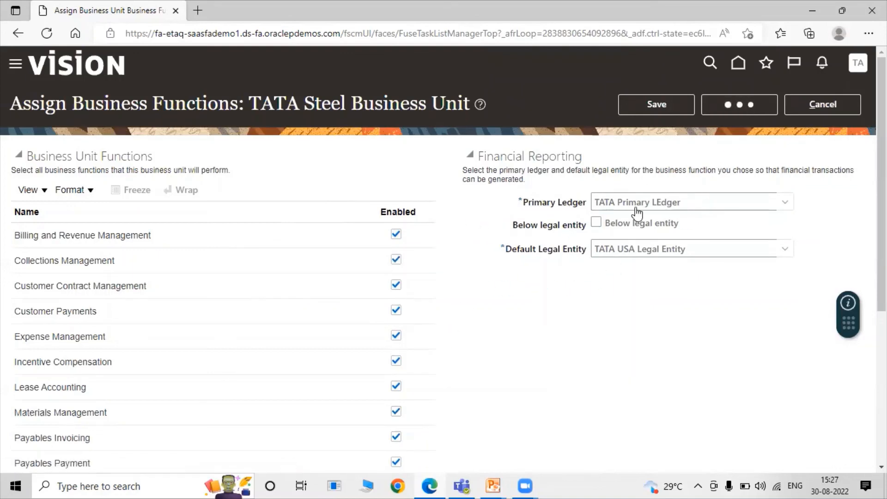
Step: Widen the Selected Scope column in the project's task list to show the full business unit name
scroll(439, 284, down, 2)
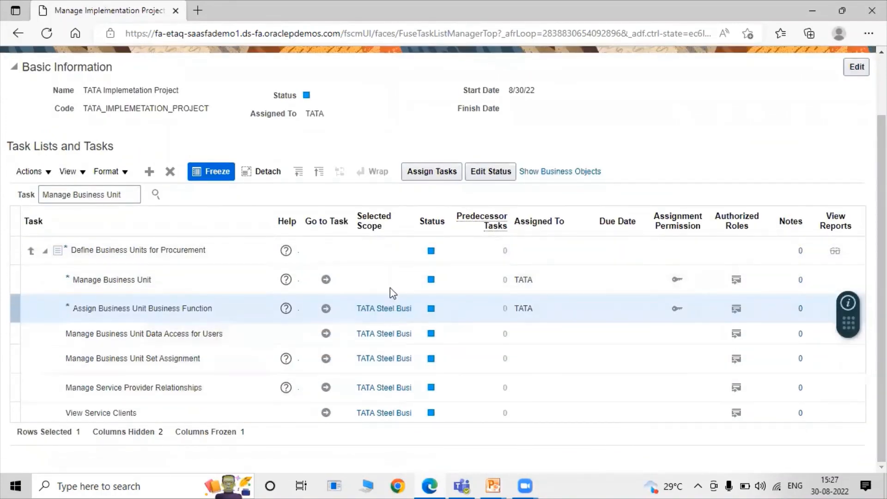
drag(412, 213, 539, 213)
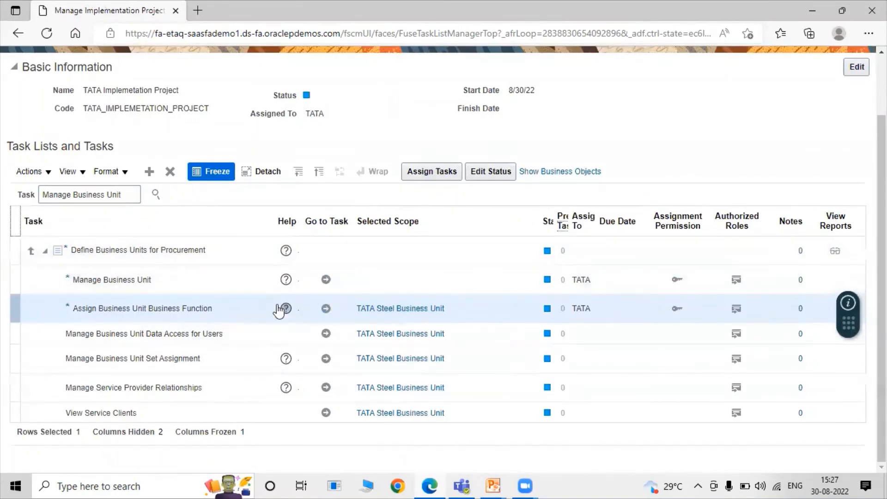
scroll(601, 365, up, 2)
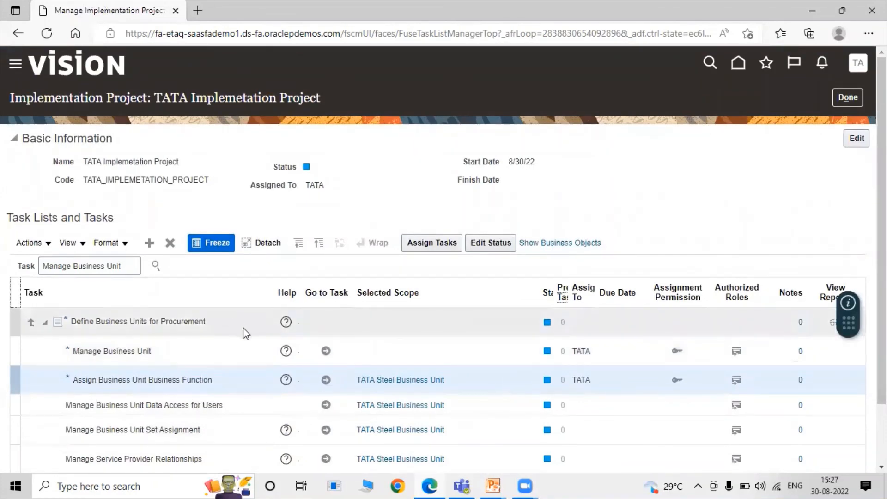
key(alt+Tab)
key(alt+Tab)
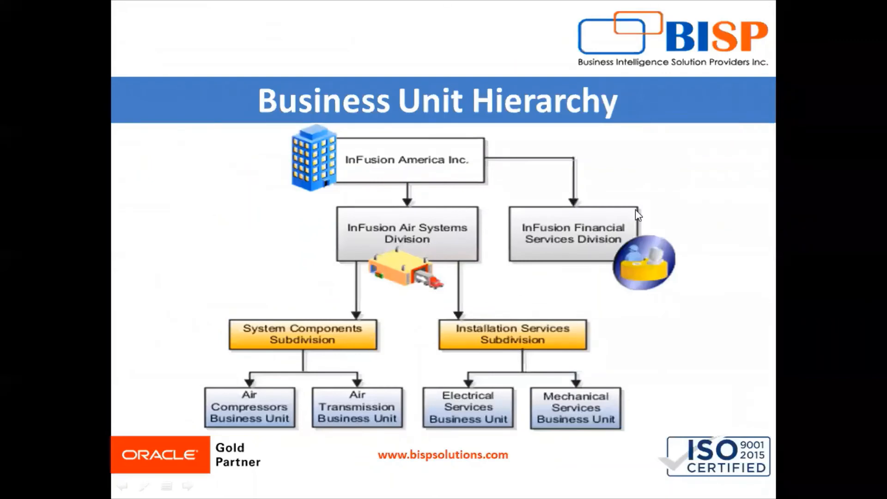
click(636, 210)
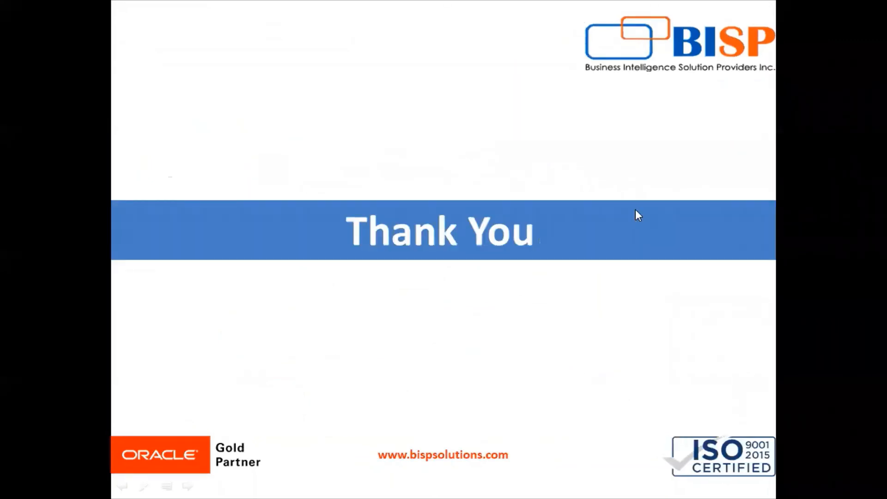